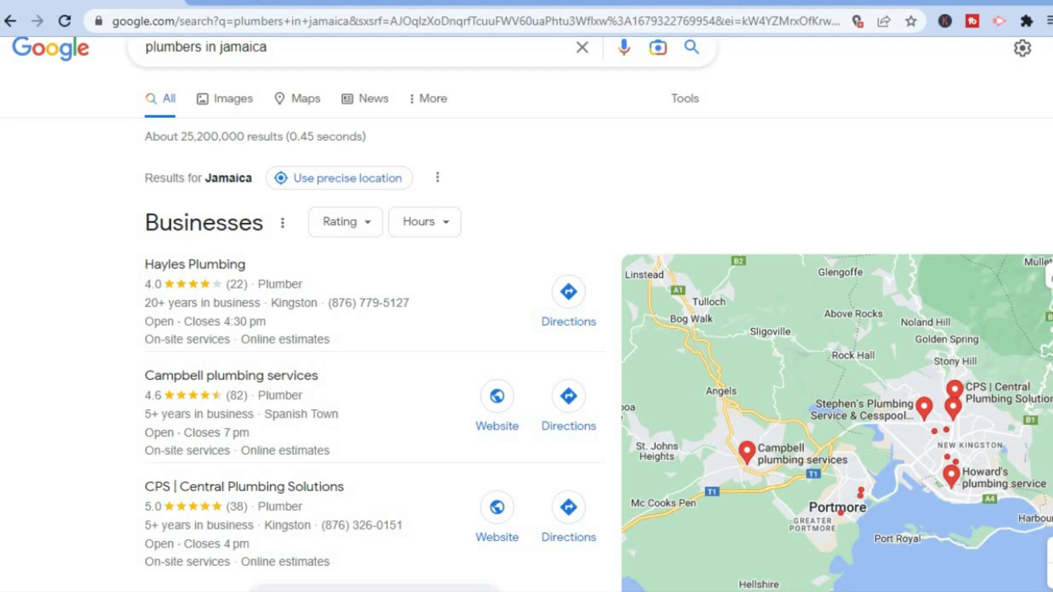
Move from the plumber results to the 'google business' results and open the Google Business Profile page
{"action": "scroll", "coordinate": [571, 141], "scroll_direction": "up", "scroll_amount": 1}
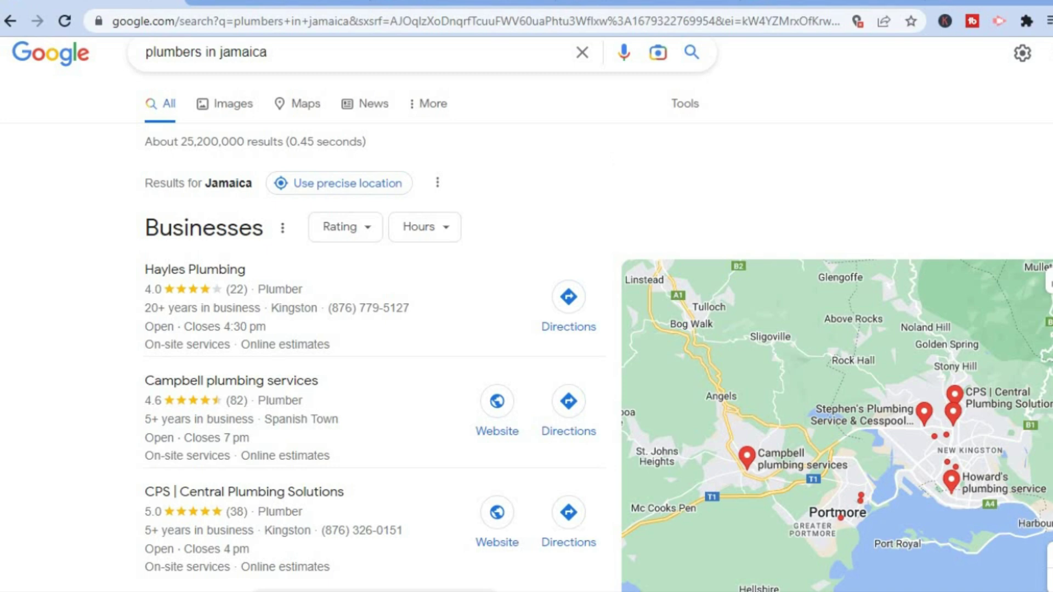
{"action": "scroll", "coordinate": [526, 329], "scroll_direction": "down", "scroll_amount": 3}
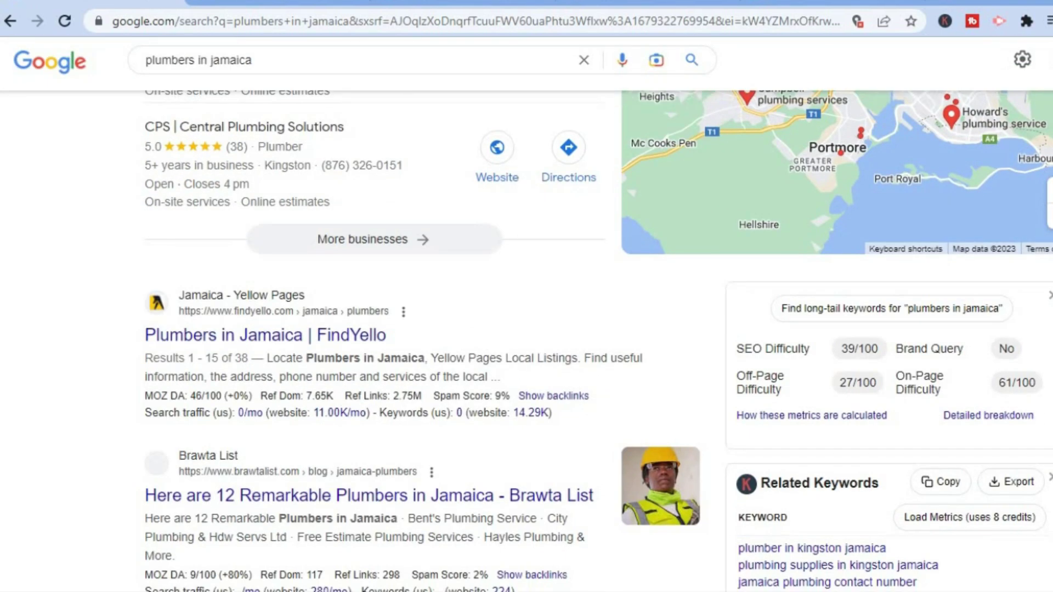
{"action": "scroll", "coordinate": [384, 329], "scroll_direction": "up", "scroll_amount": 2}
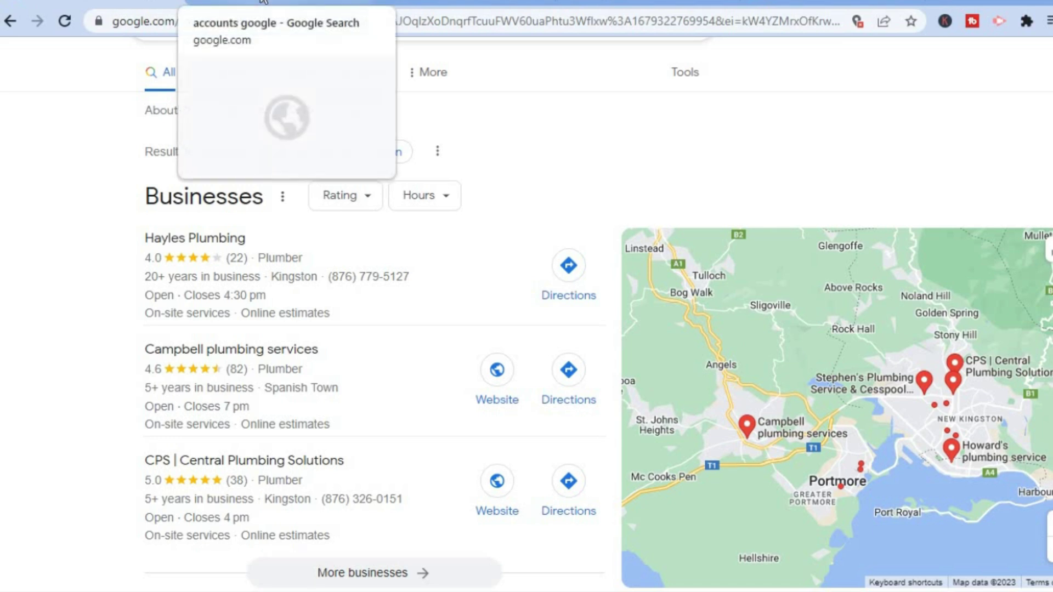
{"action": "left_click", "coordinate": [262, 1]}
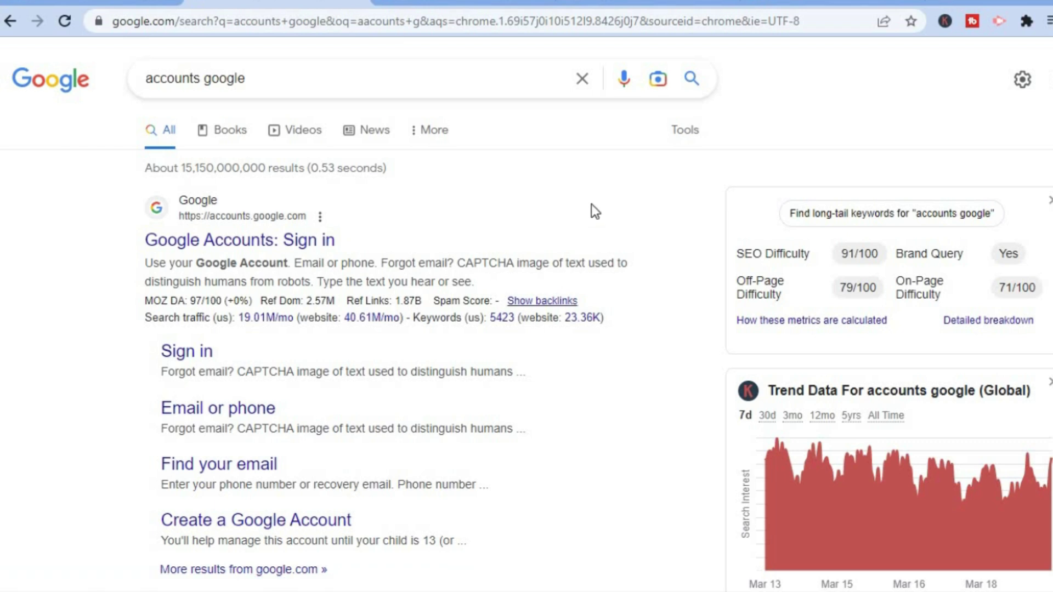
{"action": "left_click", "coordinate": [452, 2]}
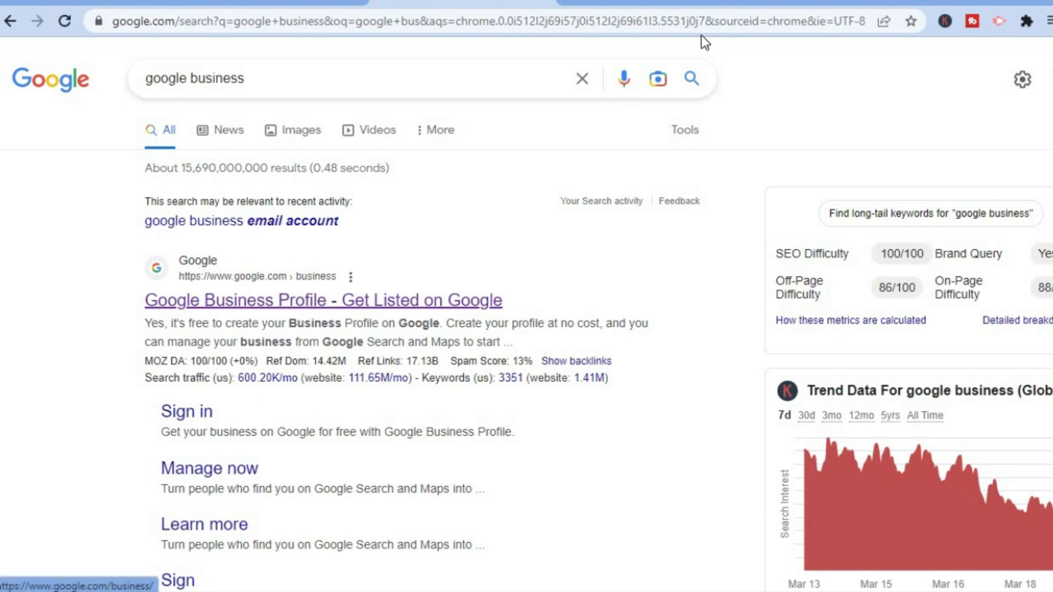
{"action": "left_click", "coordinate": [676, 3]}
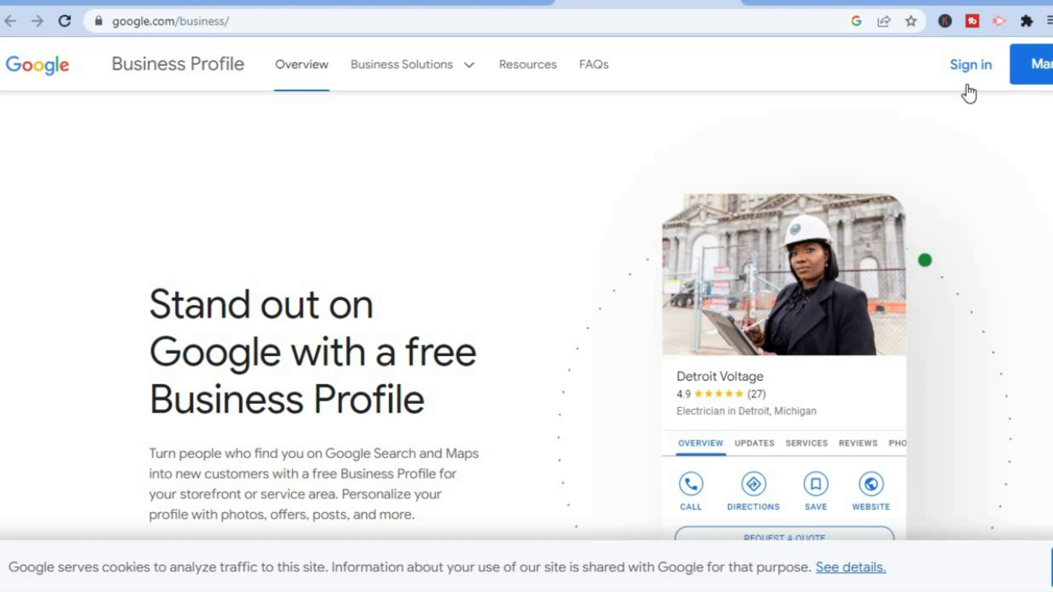
Sign in and create a new business named 'Simply Answers'
{"action": "left_click", "coordinate": [975, 69]}
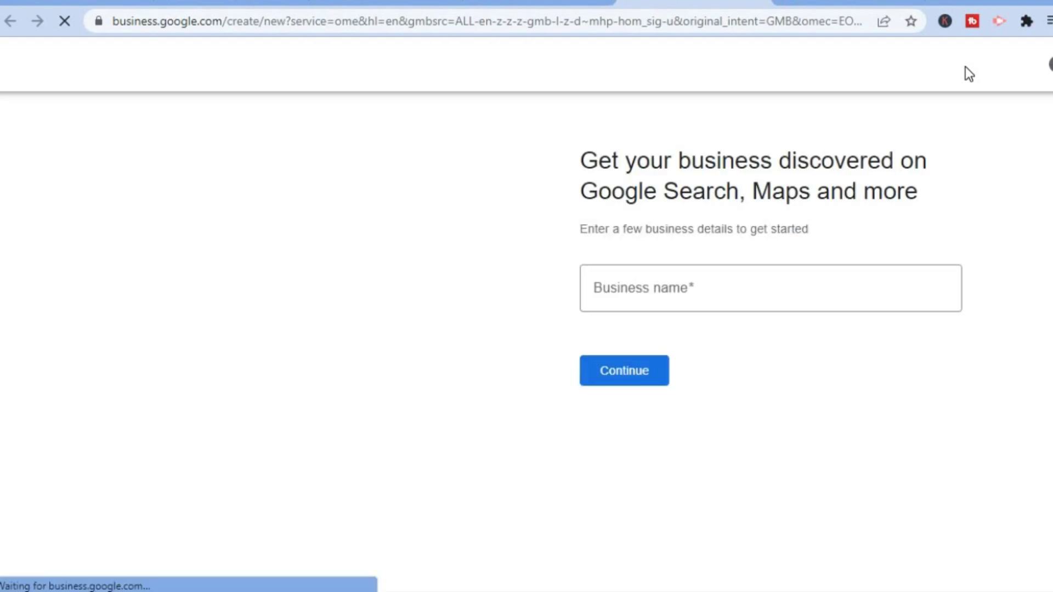
{"action": "left_click", "coordinate": [694, 288]}
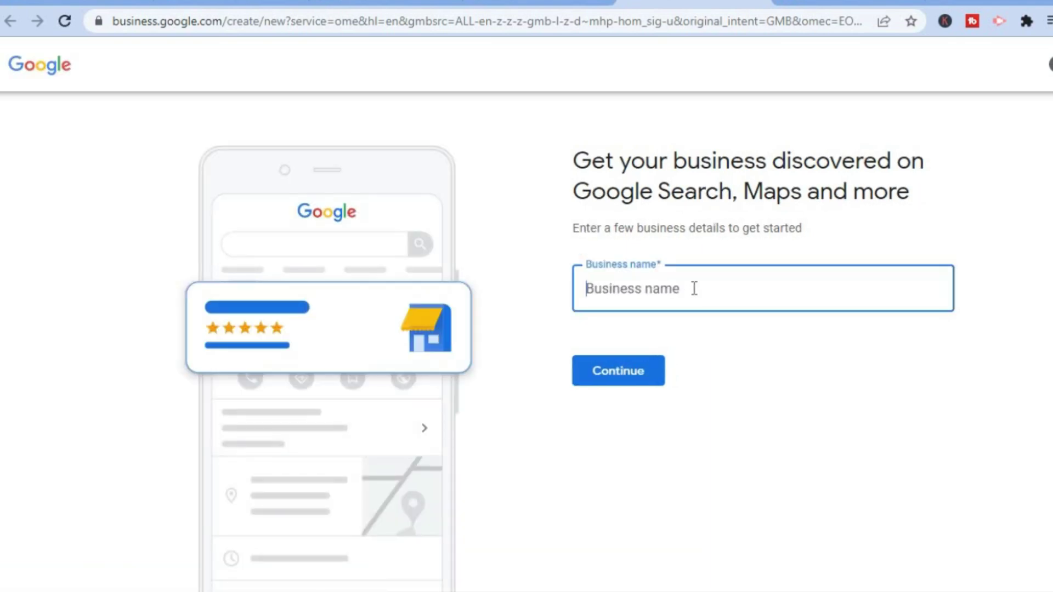
{"action": "type", "text": "Simp"}
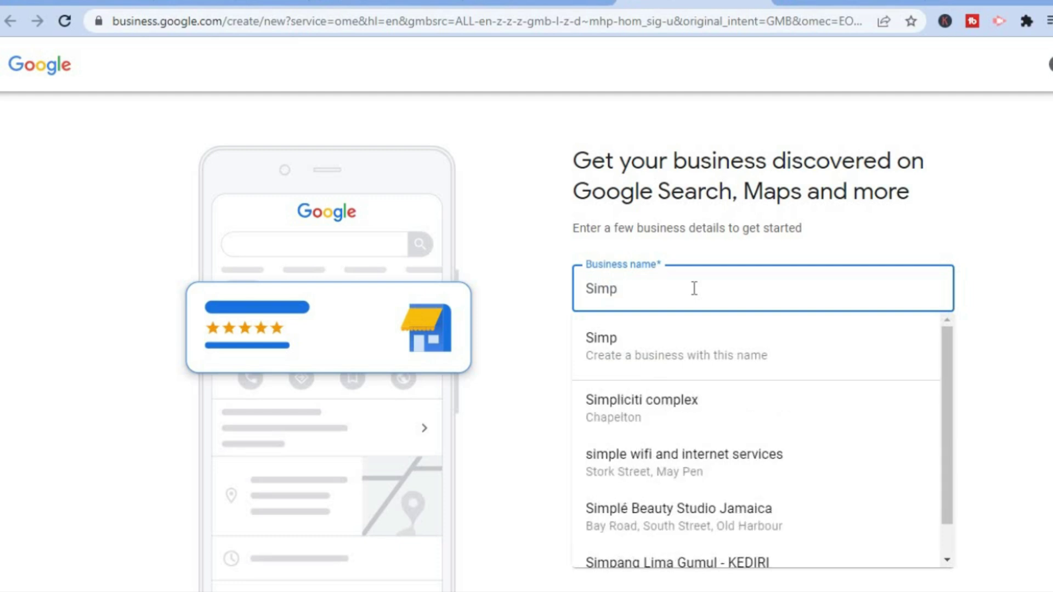
{"action": "type", "text": "ly "}
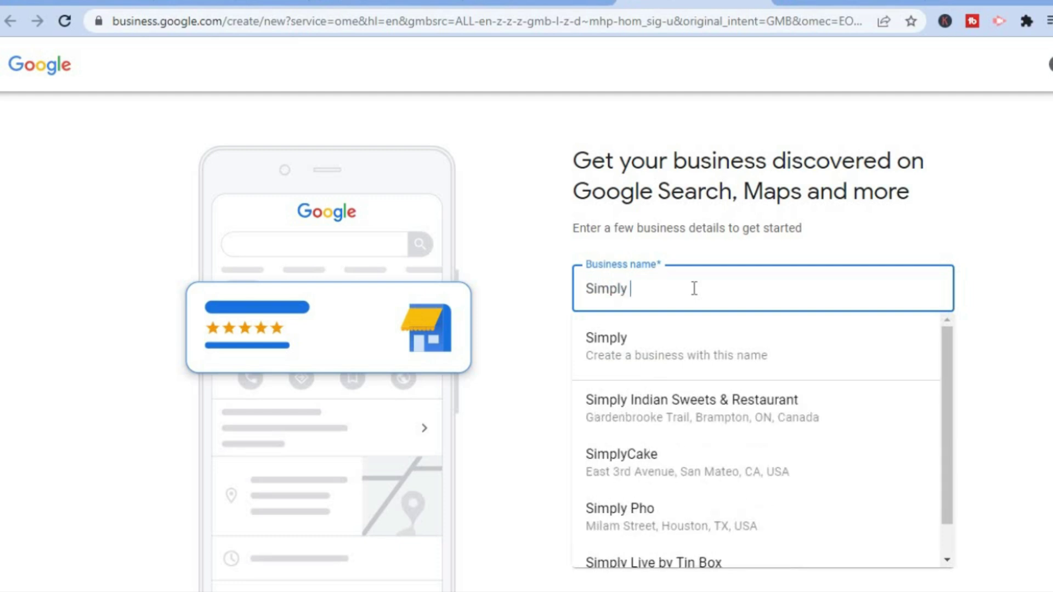
{"action": "type", "text": "Answers"}
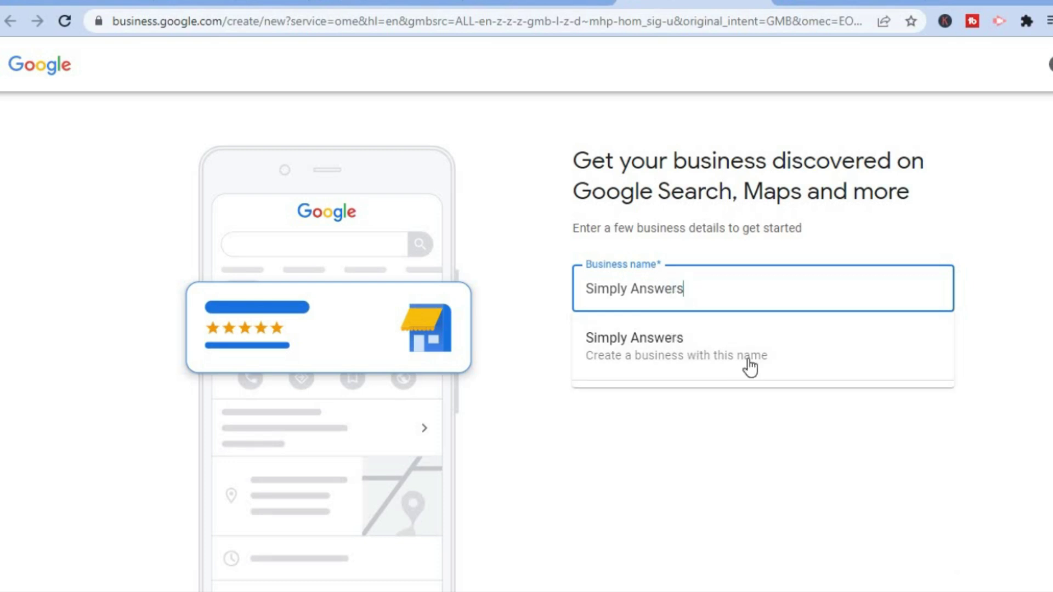
{"action": "left_click", "coordinate": [744, 343]}
Continue past the business name and mark the business as a local store
{"action": "left_click", "coordinate": [640, 378]}
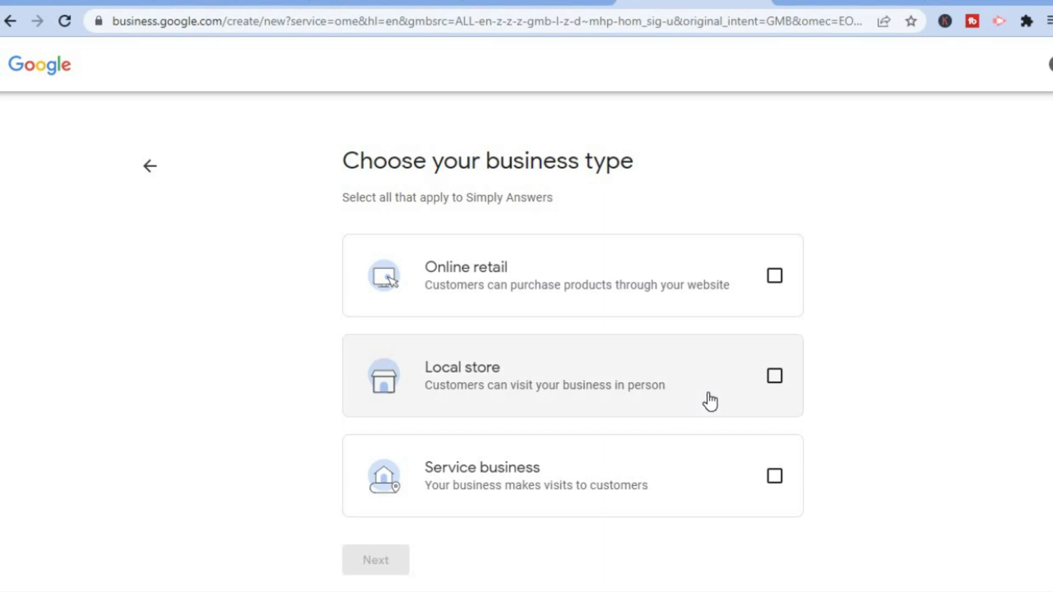
{"action": "left_click", "coordinate": [781, 387]}
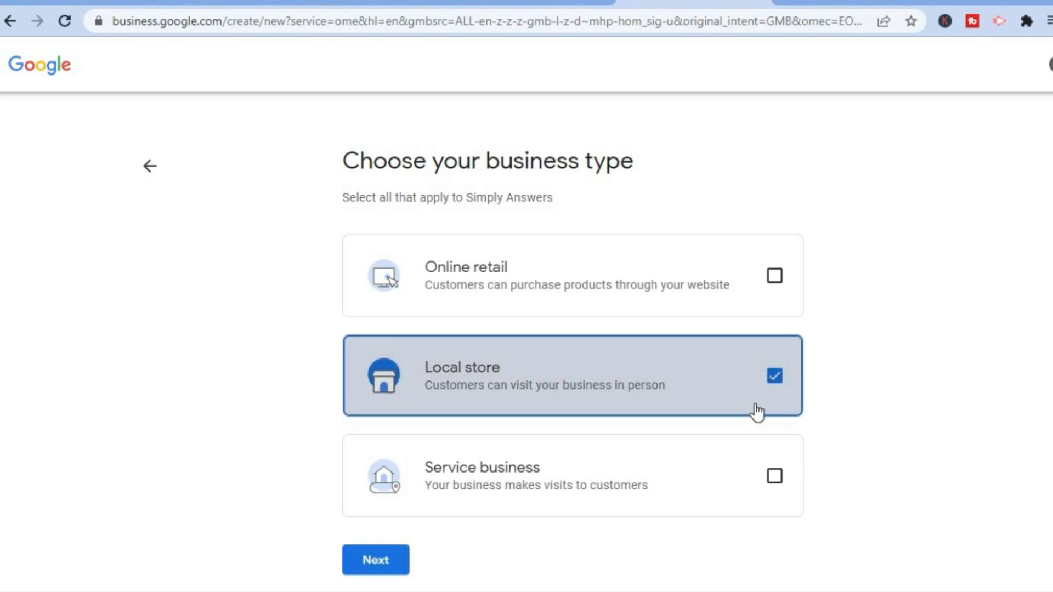
{"action": "left_click", "coordinate": [382, 567]}
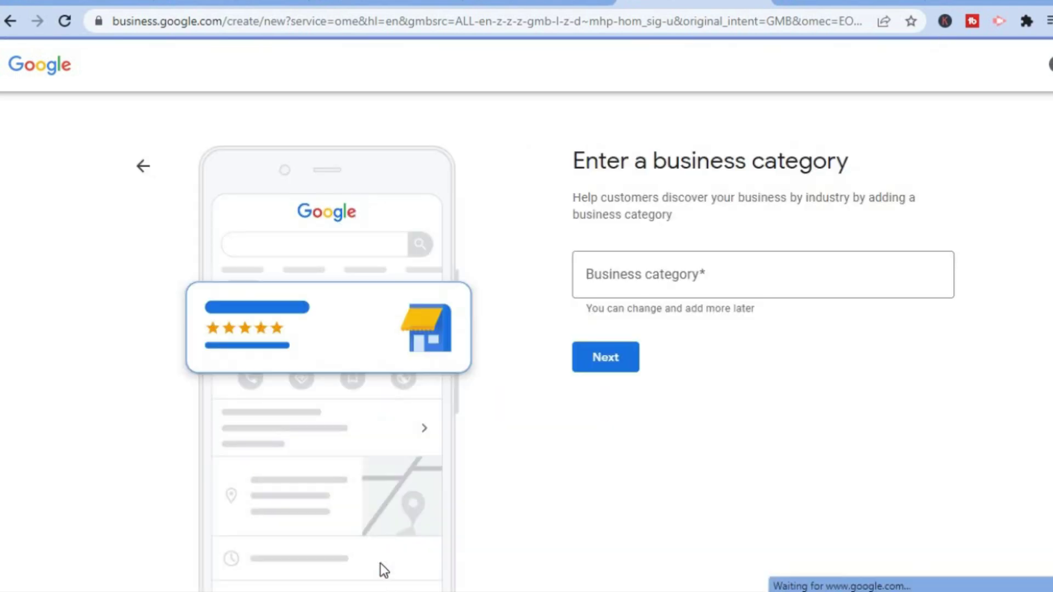
Set the business category to Store and proceed to the address form
{"action": "left_click", "coordinate": [718, 277]}
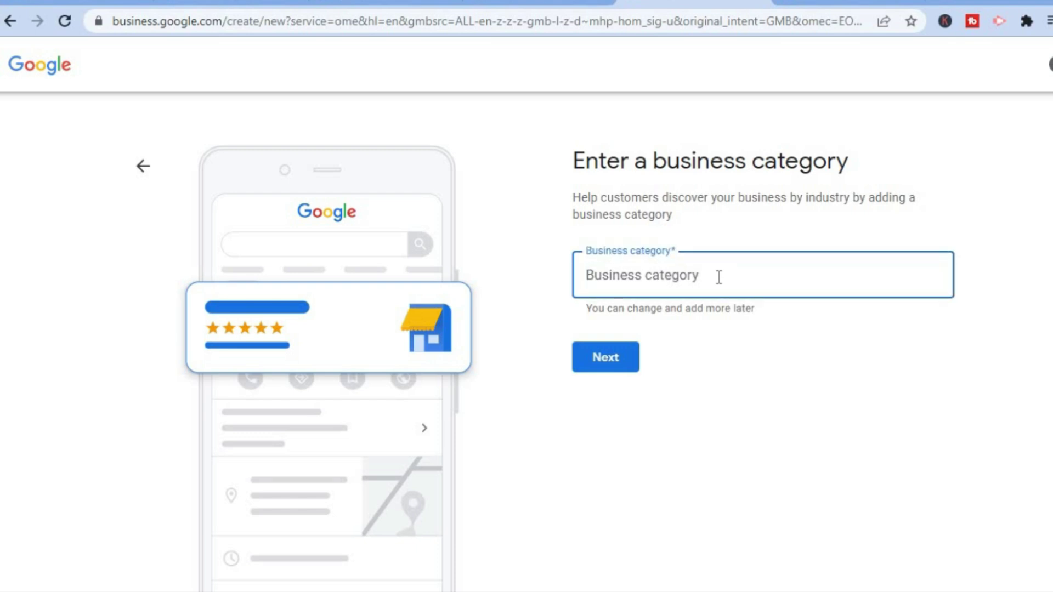
{"action": "type", "text": "st"}
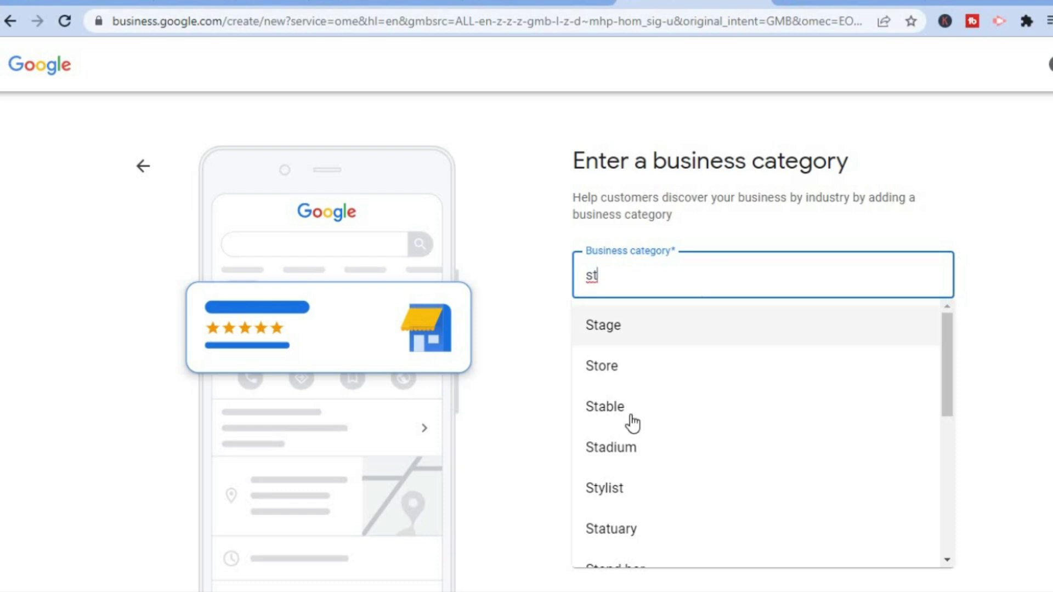
{"action": "left_click", "coordinate": [636, 370]}
{"action": "left_click", "coordinate": [618, 363]}
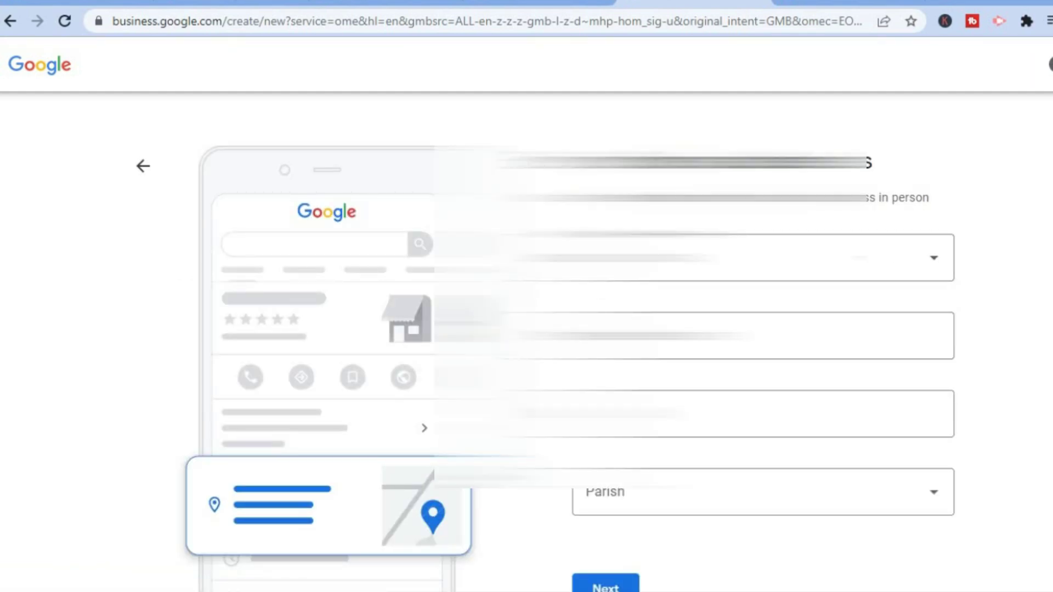
Enter the street address, choose the parish, and submit to show the May Pen map
{"action": "scroll", "coordinate": [545, 340], "scroll_direction": "down", "scroll_amount": 1}
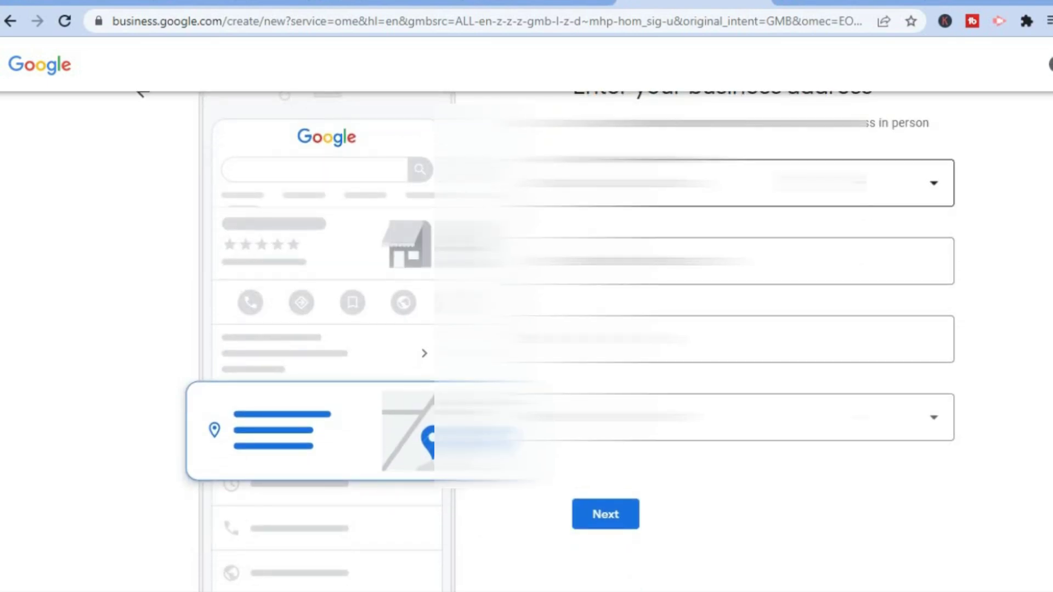
{"action": "left_click", "coordinate": [713, 261]}
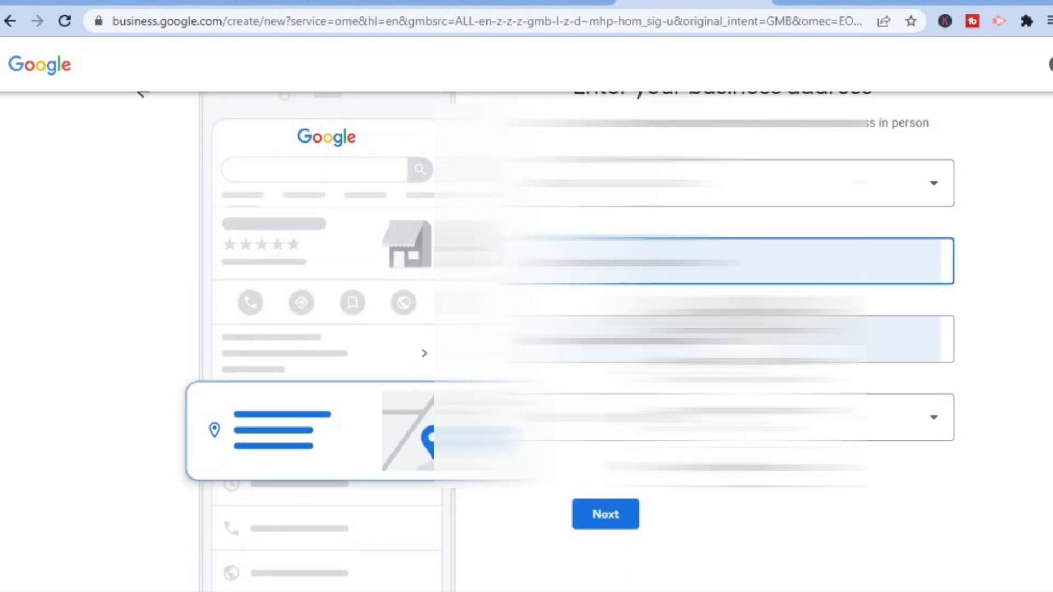
{"action": "left_click", "coordinate": [713, 464]}
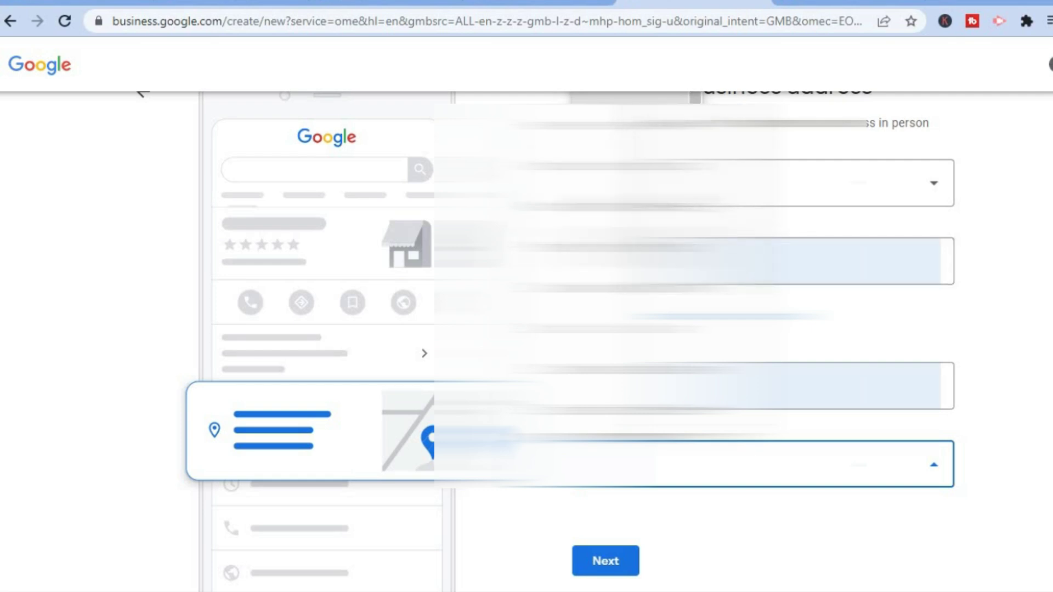
{"action": "left_click", "coordinate": [605, 561]}
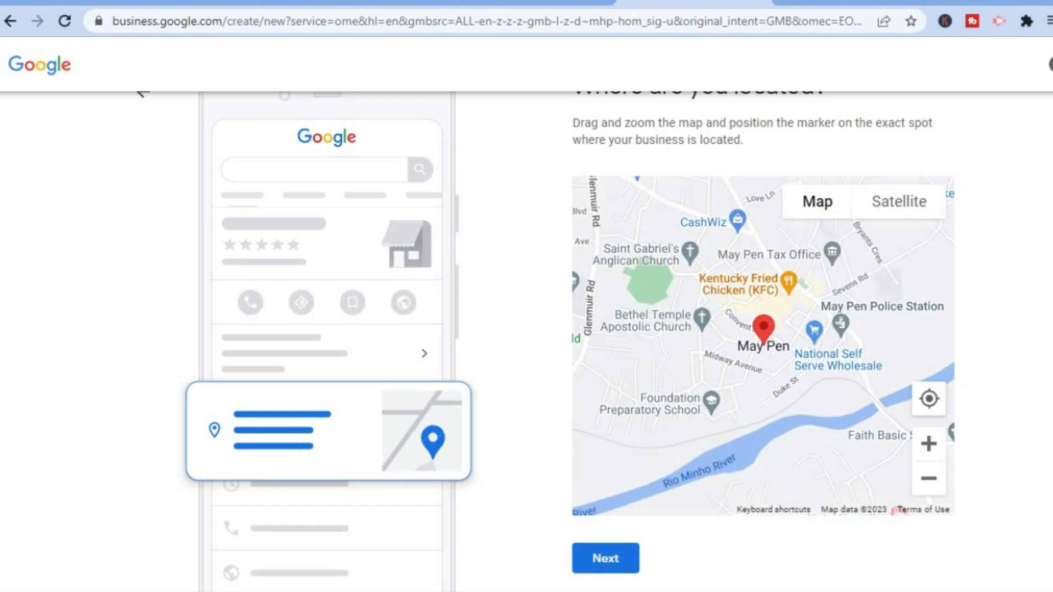
{"action": "scroll", "coordinate": [526, 340], "scroll_direction": "up", "scroll_amount": 1}
{"action": "scroll", "coordinate": [526, 340], "scroll_direction": "down", "scroll_amount": 2}
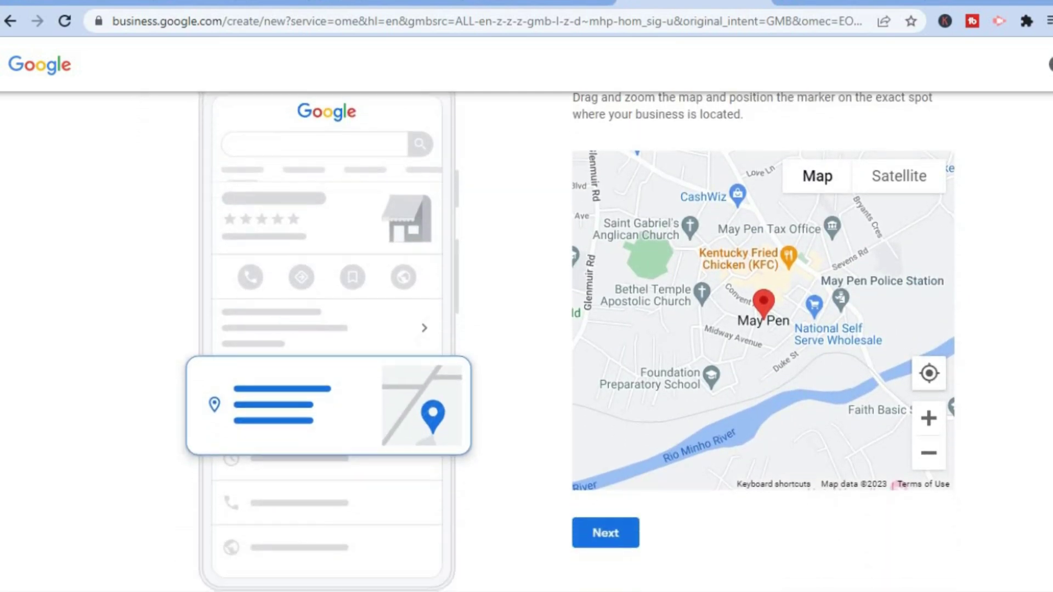
Confirm the pinned May Pen location and save a contact phone number
{"action": "left_click", "coordinate": [609, 538]}
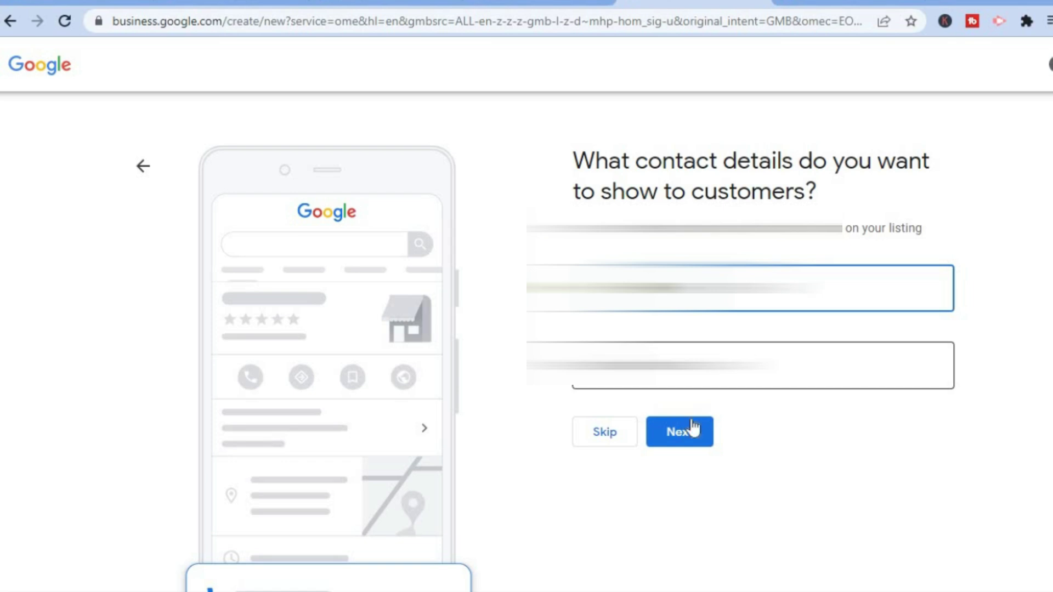
{"action": "left_click", "coordinate": [684, 437]}
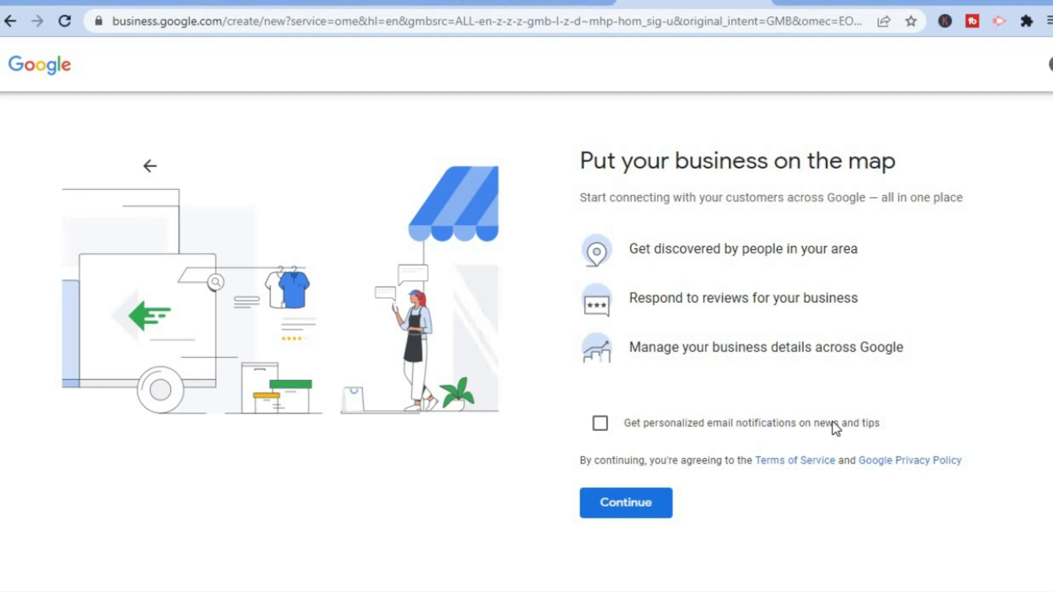
Agree to the terms to create the profile and continue past verification
{"action": "left_click", "coordinate": [621, 510]}
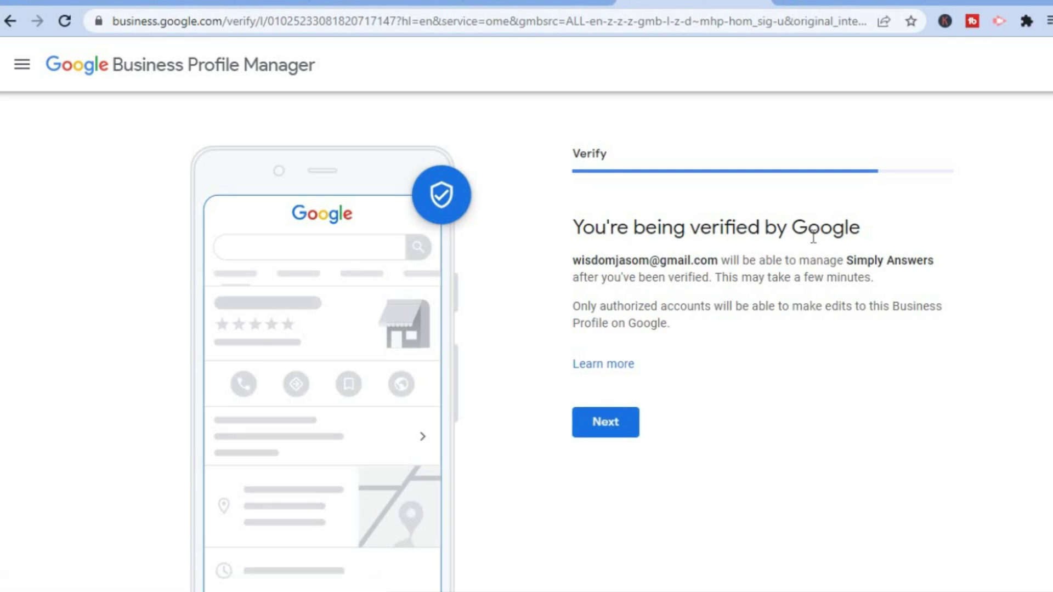
{"action": "left_click", "coordinate": [590, 423]}
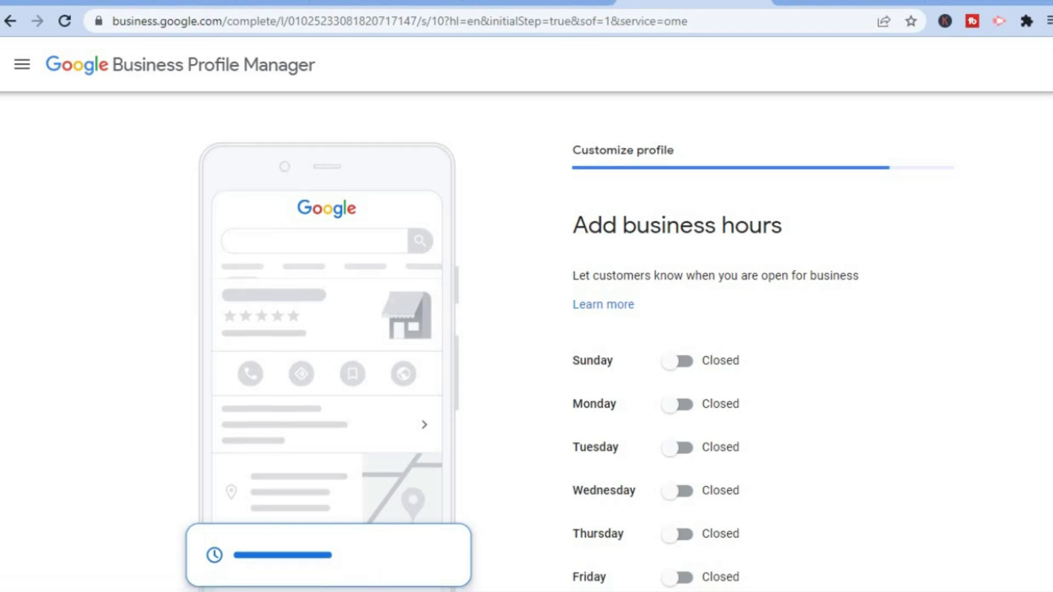
Open Monday with hours 8:00 AM to 3:00 PM
{"action": "scroll", "coordinate": [769, 181], "scroll_direction": "down", "scroll_amount": 1}
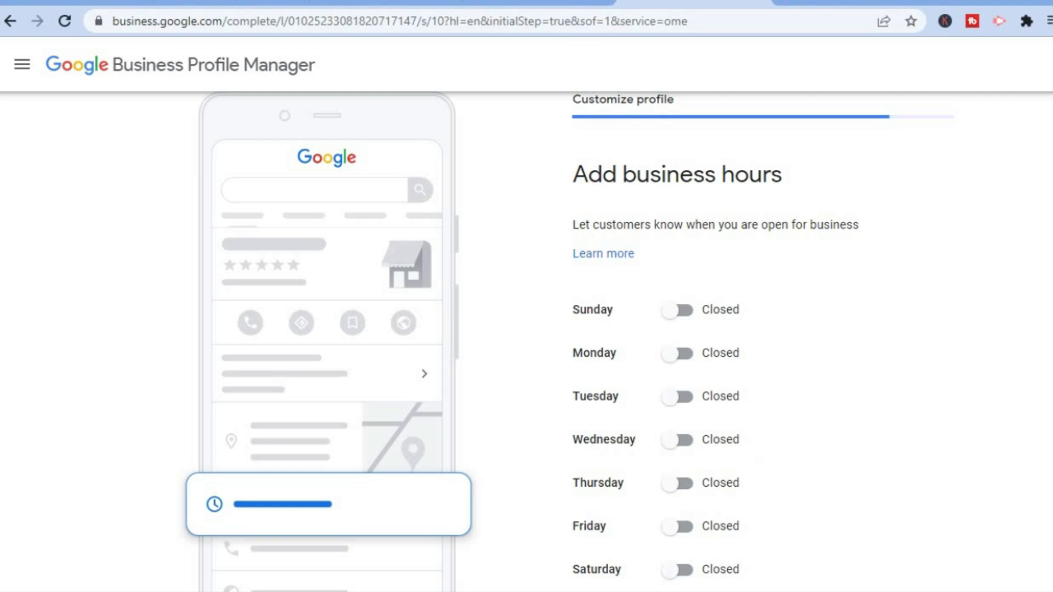
{"action": "scroll", "coordinate": [693, 228], "scroll_direction": "down", "scroll_amount": 2}
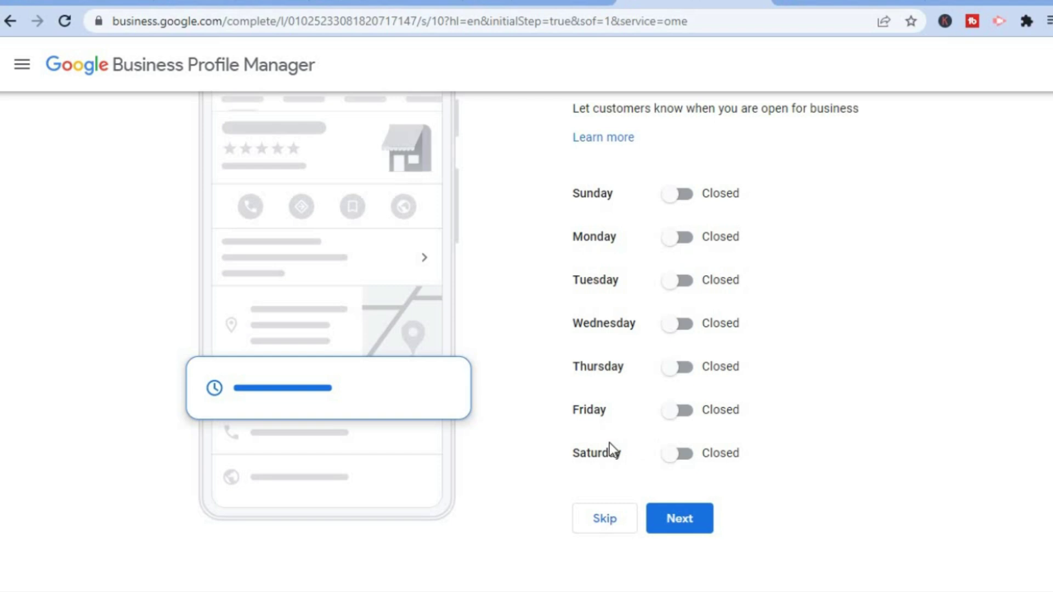
{"action": "left_click", "coordinate": [684, 239]}
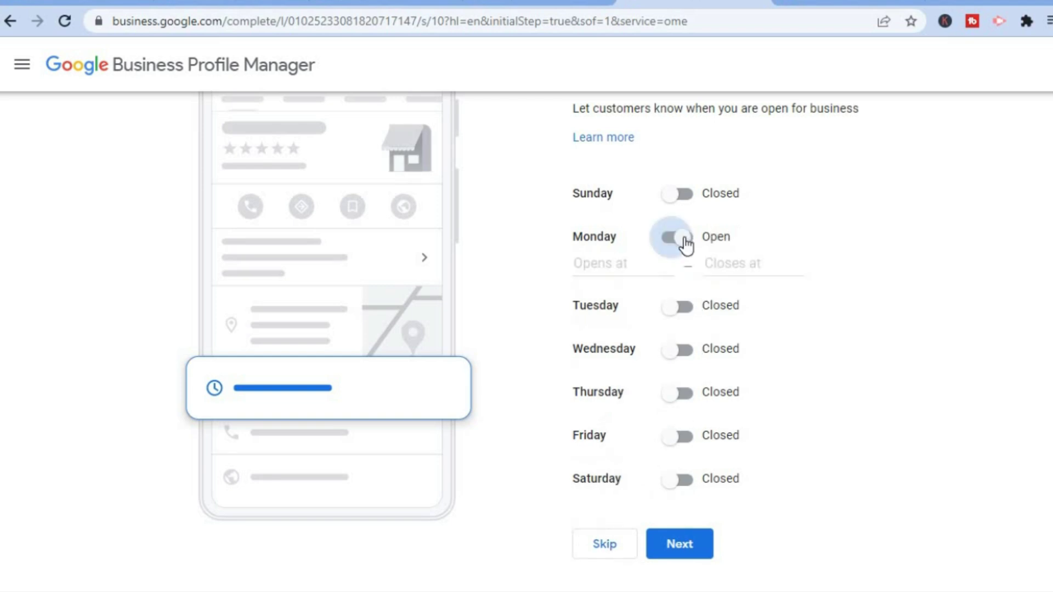
{"action": "left_click", "coordinate": [580, 262]}
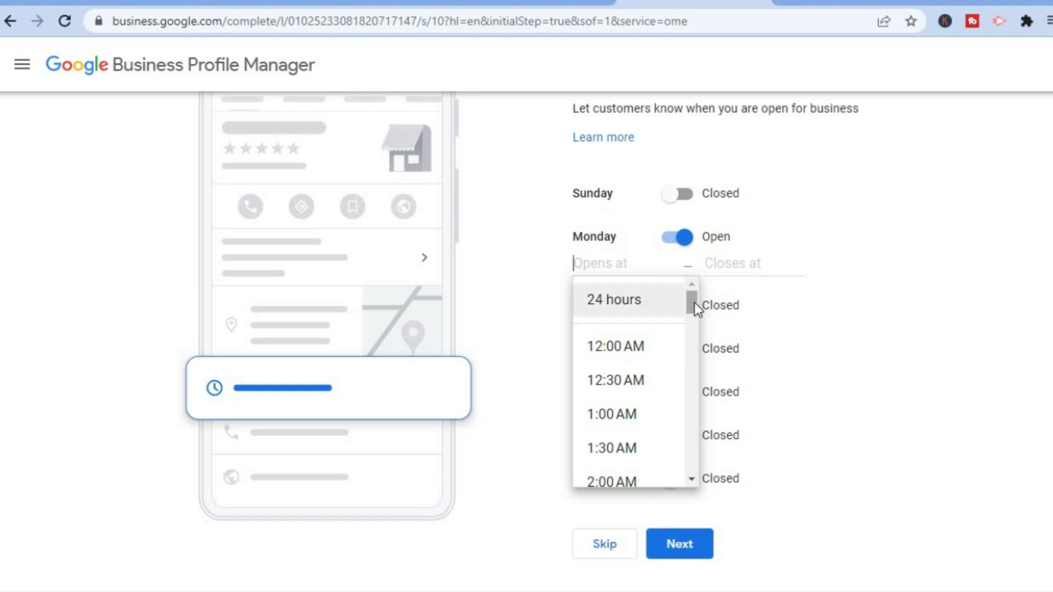
{"action": "scroll", "coordinate": [694, 313], "scroll_direction": "down", "scroll_amount": 1}
{"action": "left_click_drag", "start_coordinate": [694, 320], "coordinate": [688, 366]}
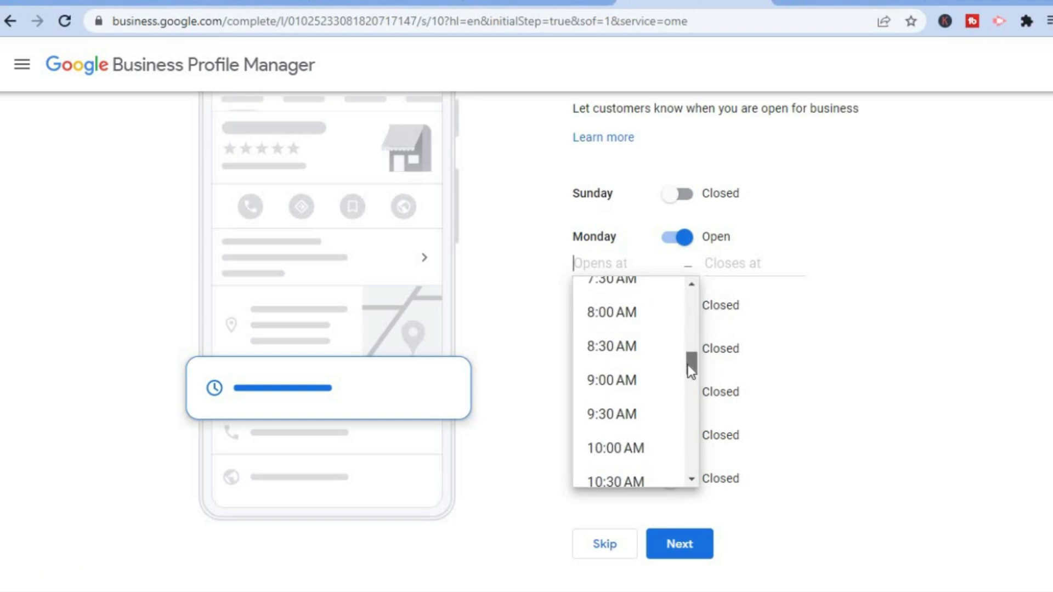
{"action": "left_click", "coordinate": [636, 314]}
{"action": "left_click", "coordinate": [724, 269]}
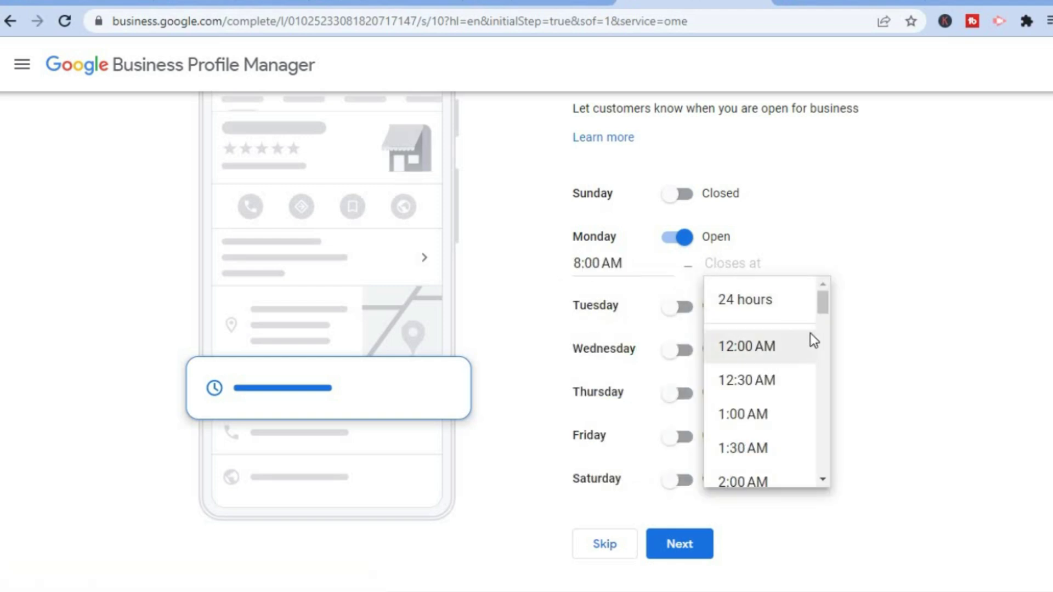
{"action": "left_click_drag", "start_coordinate": [823, 320], "coordinate": [819, 420]}
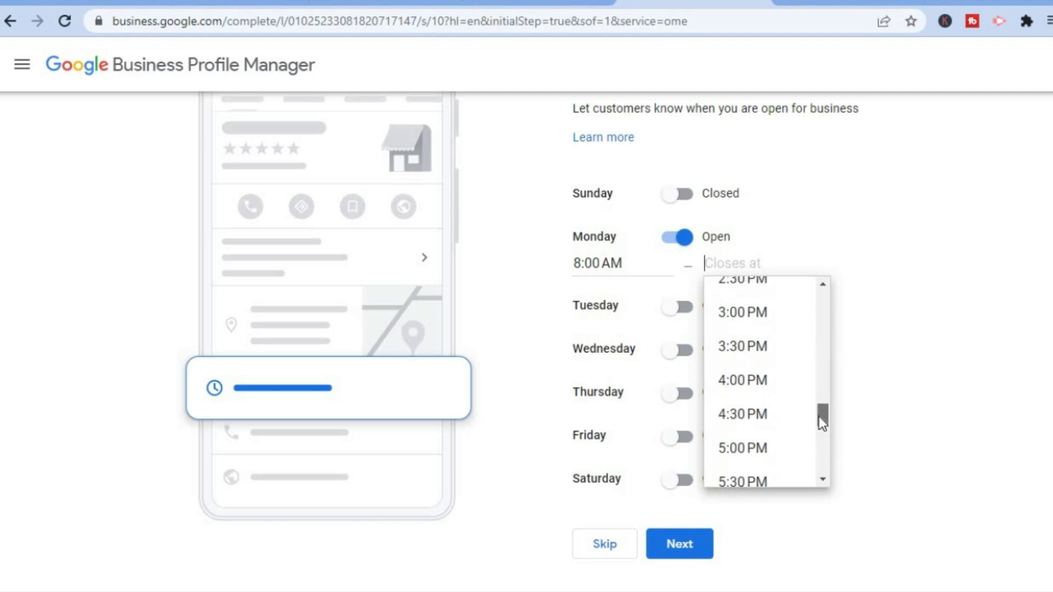
{"action": "left_click", "coordinate": [765, 318]}
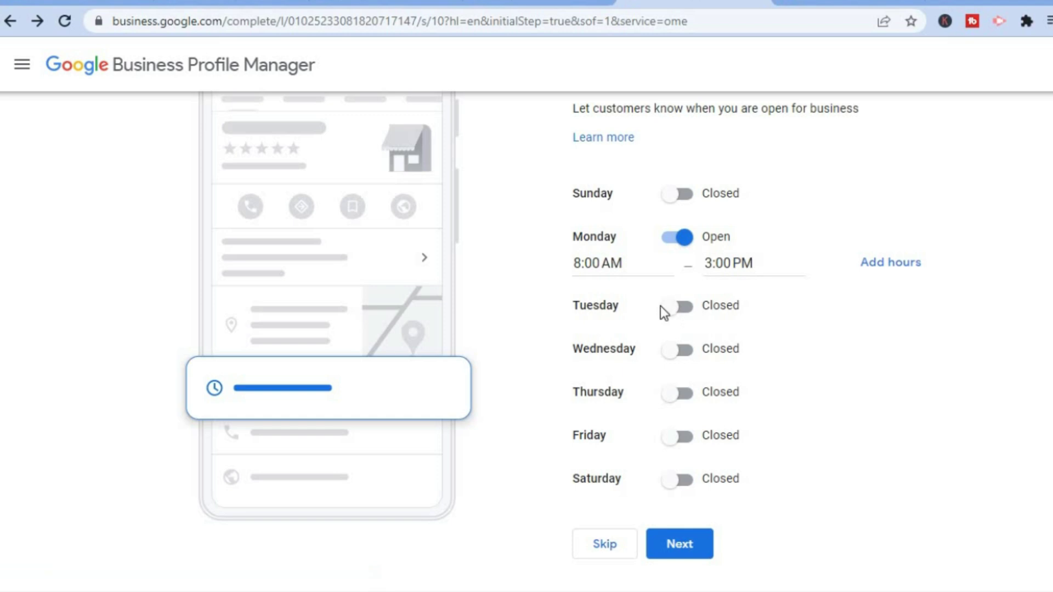
Mark Tuesday, Wednesday, Thursday and Friday as open, then move past the hours step
{"action": "left_click", "coordinate": [737, 306]}
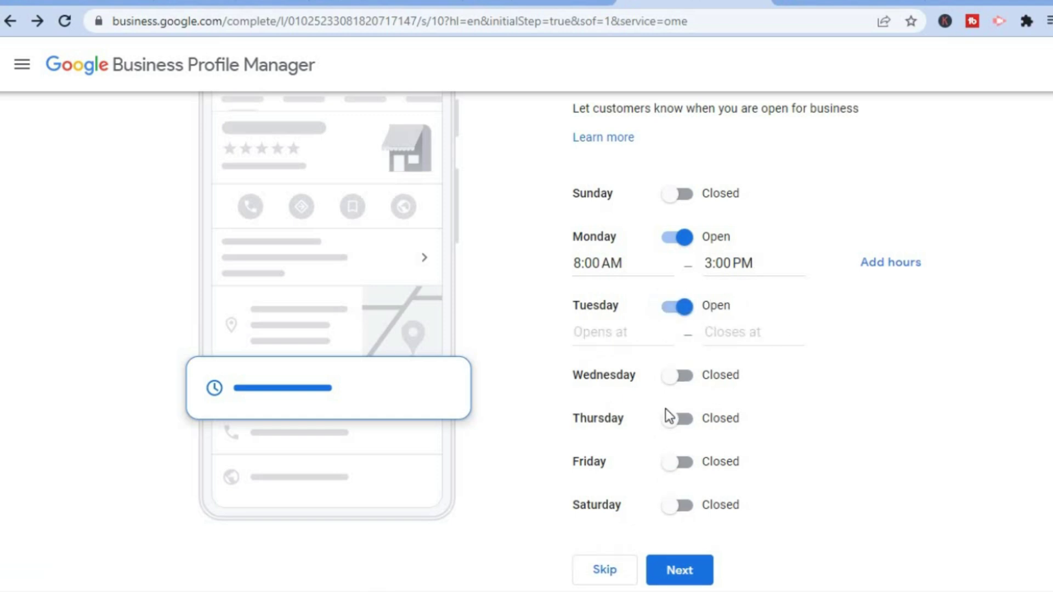
{"action": "left_click", "coordinate": [678, 377]}
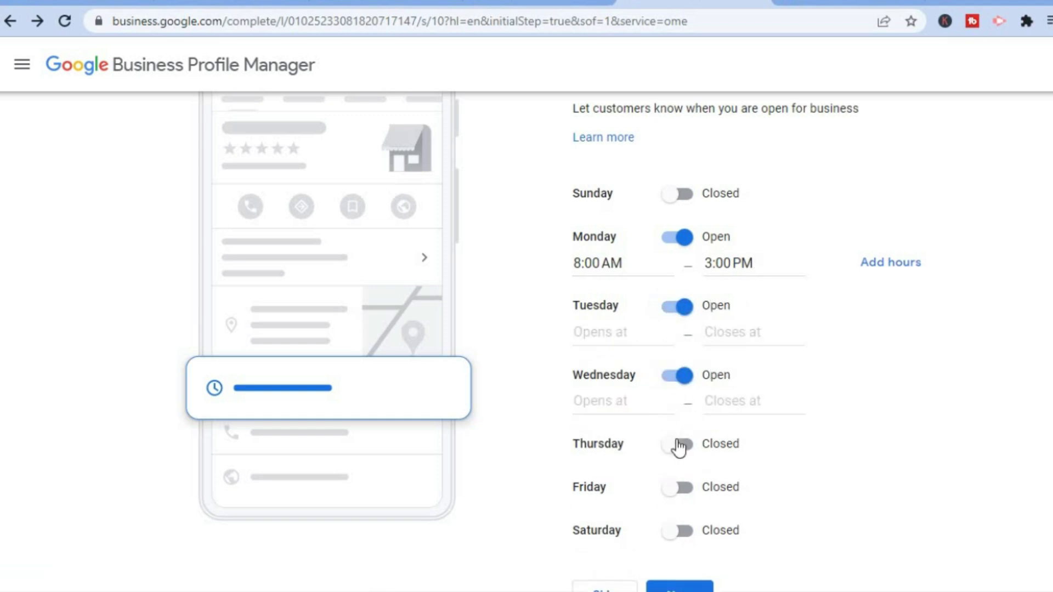
{"action": "left_click", "coordinate": [679, 445]}
{"action": "left_click", "coordinate": [676, 511]}
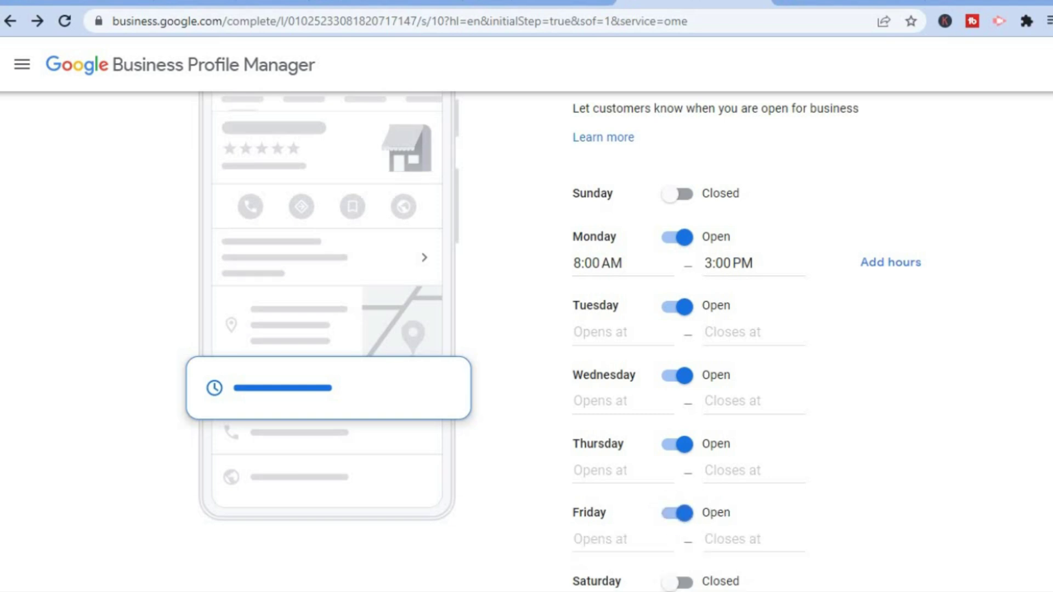
{"action": "scroll", "coordinate": [680, 515], "scroll_direction": "down", "scroll_amount": 2}
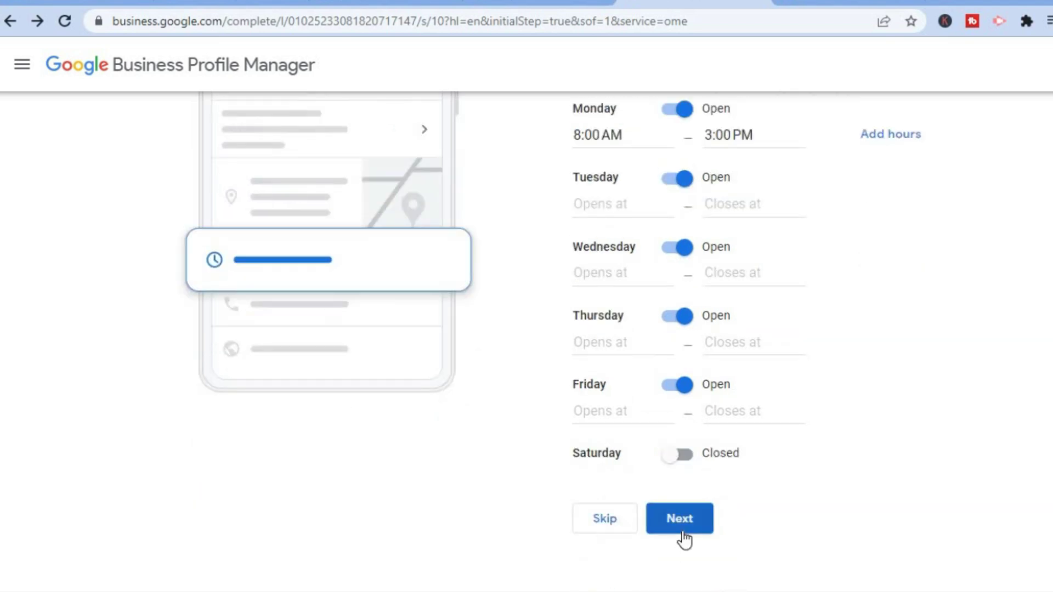
{"action": "left_click", "coordinate": [616, 521]}
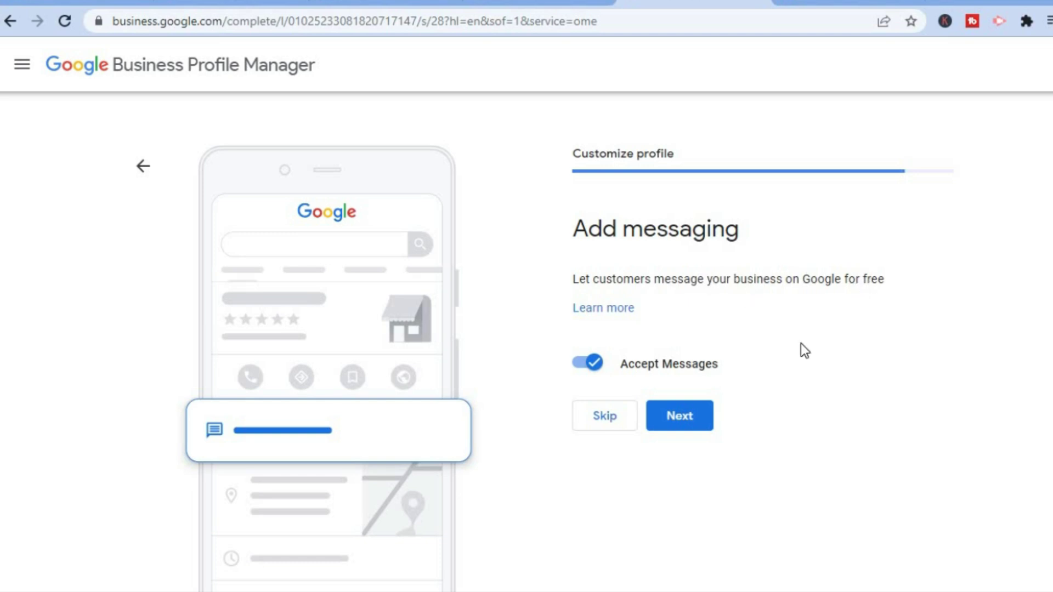
Keep Accept Messages on and skip the business description
{"action": "left_click", "coordinate": [675, 422]}
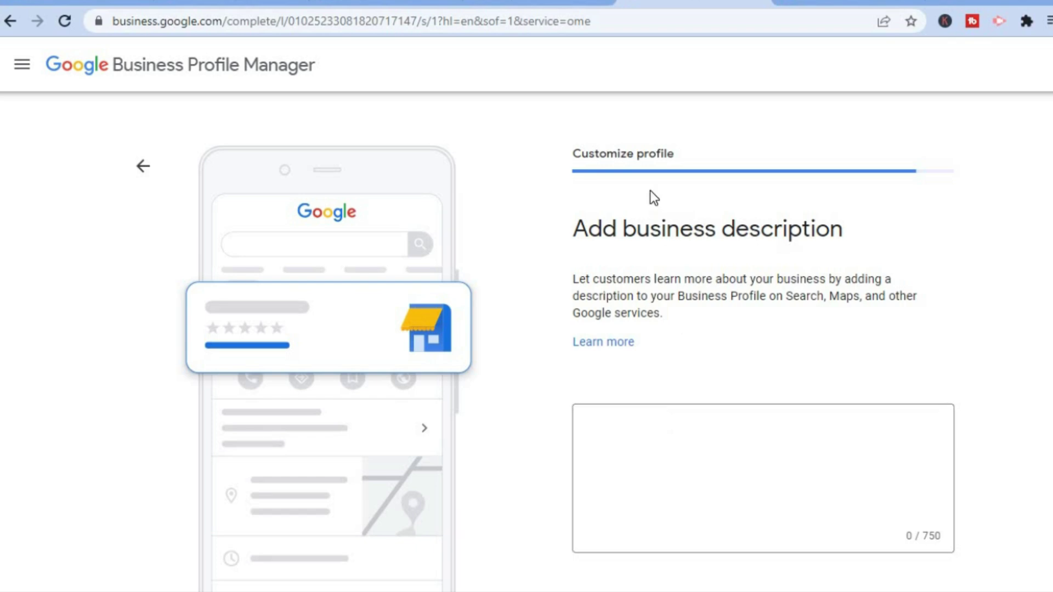
{"action": "left_click", "coordinate": [662, 464]}
{"action": "scroll", "coordinate": [646, 503], "scroll_direction": "down", "scroll_amount": 3}
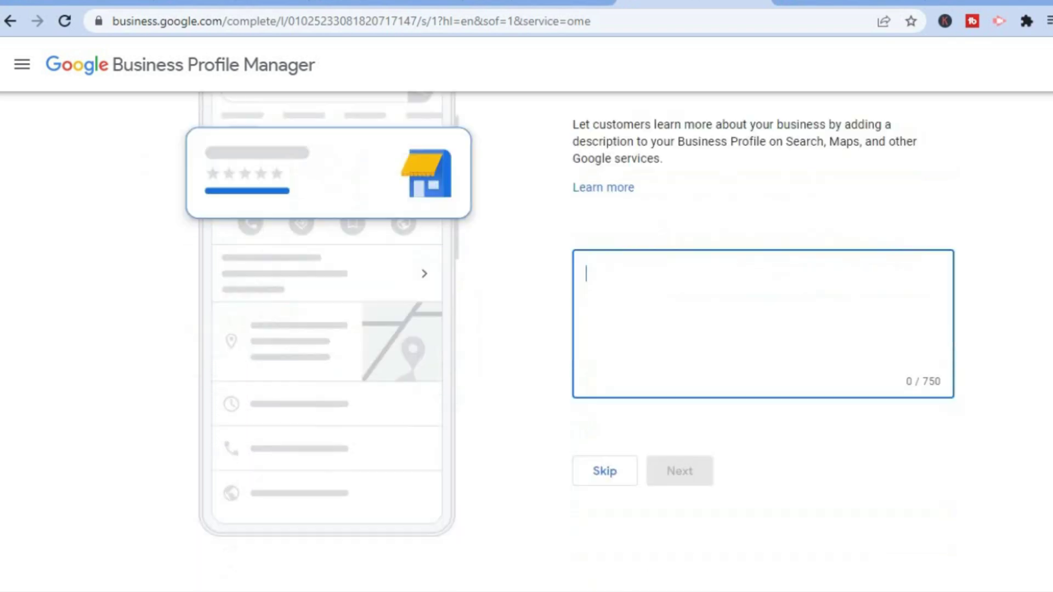
{"action": "left_click", "coordinate": [608, 471]}
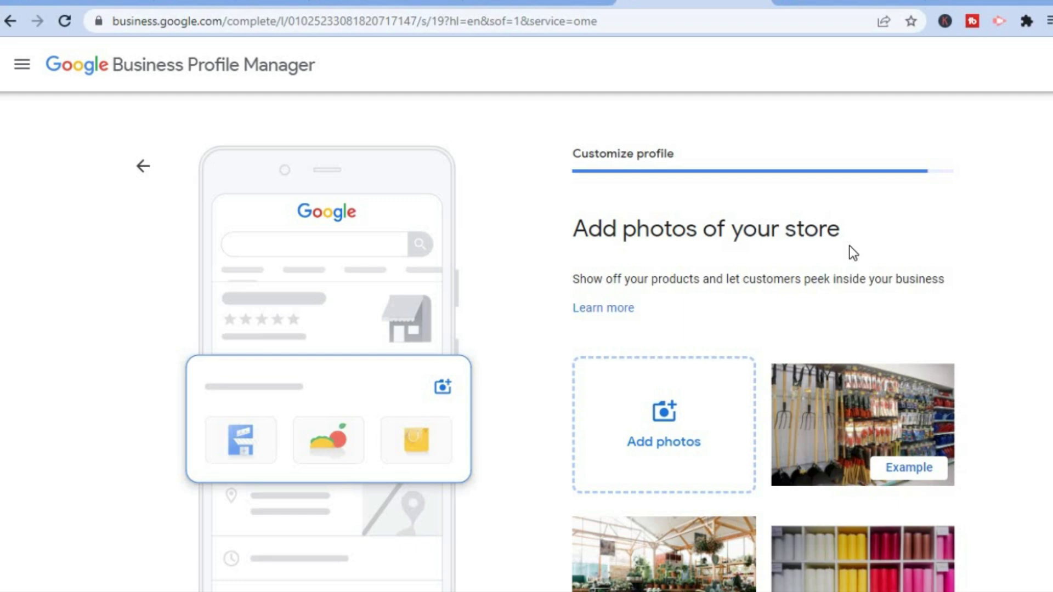
Skip store photos and advertising, then acknowledge the verification notice to finish setup
{"action": "scroll", "coordinate": [762, 384], "scroll_direction": "down", "scroll_amount": 2}
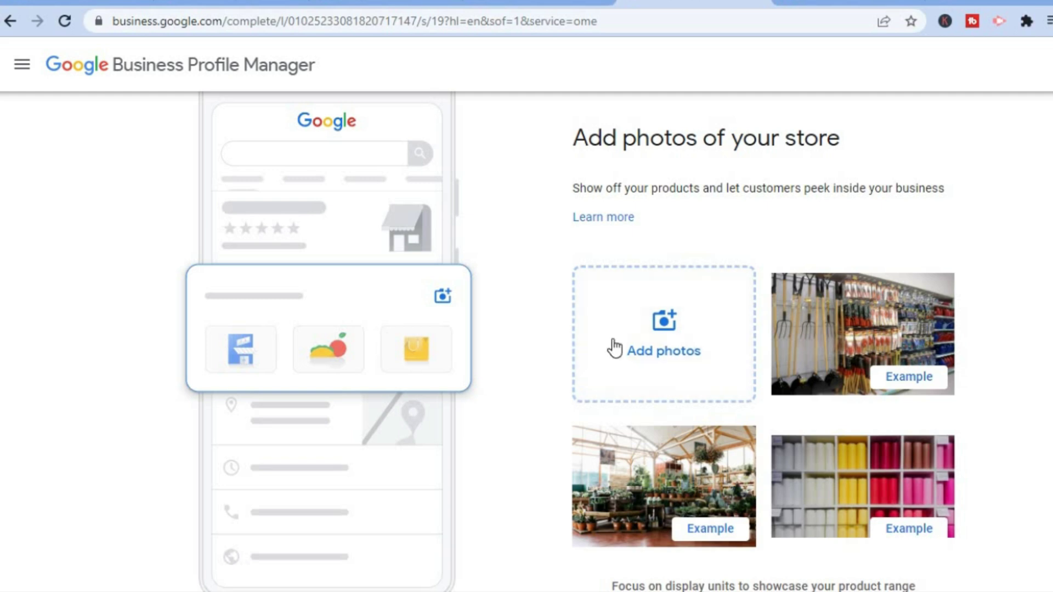
{"action": "scroll", "coordinate": [625, 329], "scroll_direction": "down", "scroll_amount": 2}
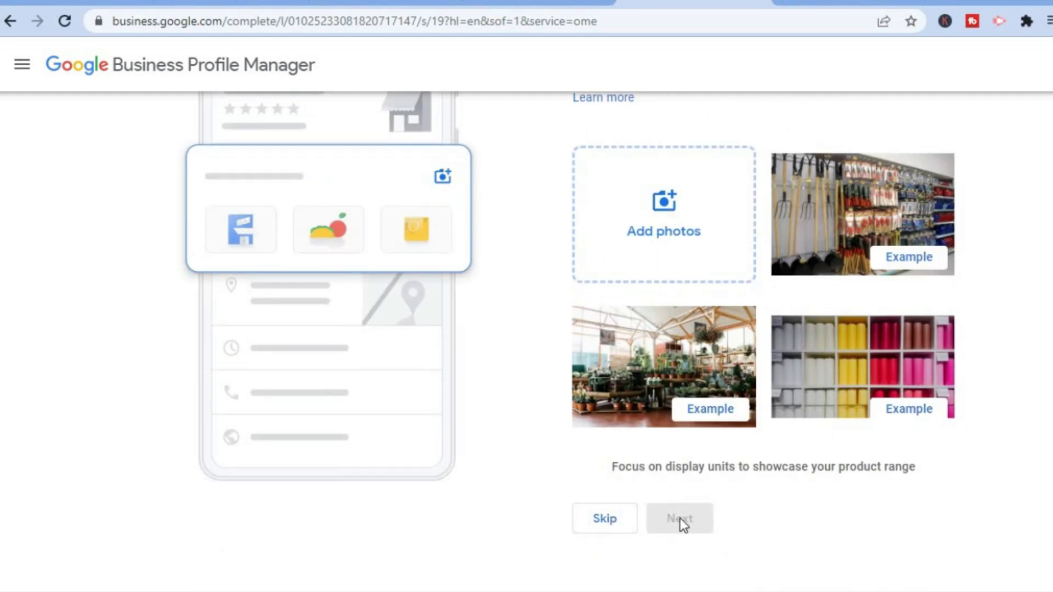
{"action": "left_click", "coordinate": [600, 518]}
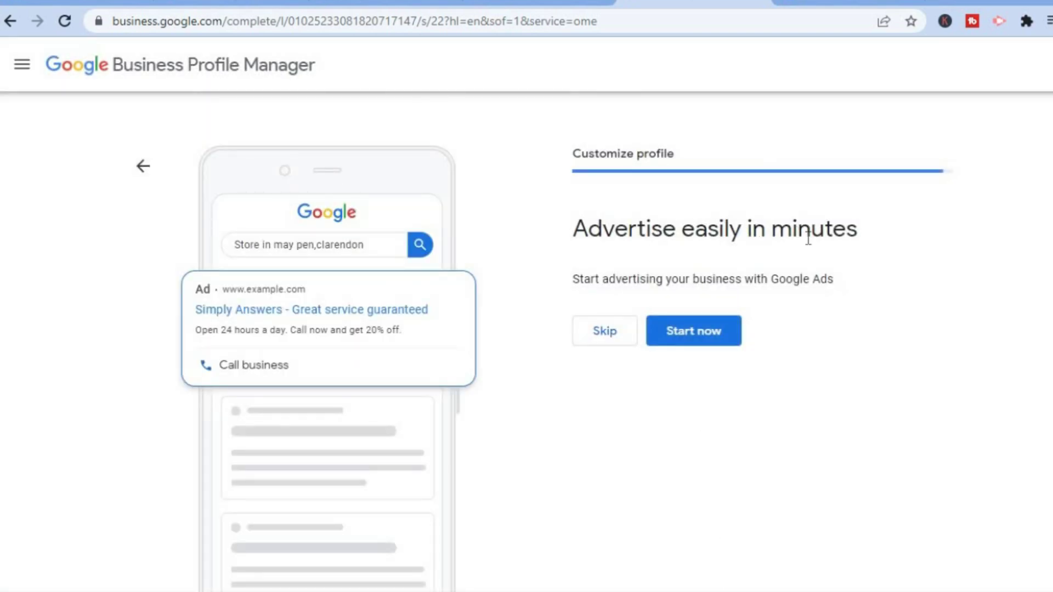
{"action": "left_click", "coordinate": [604, 334]}
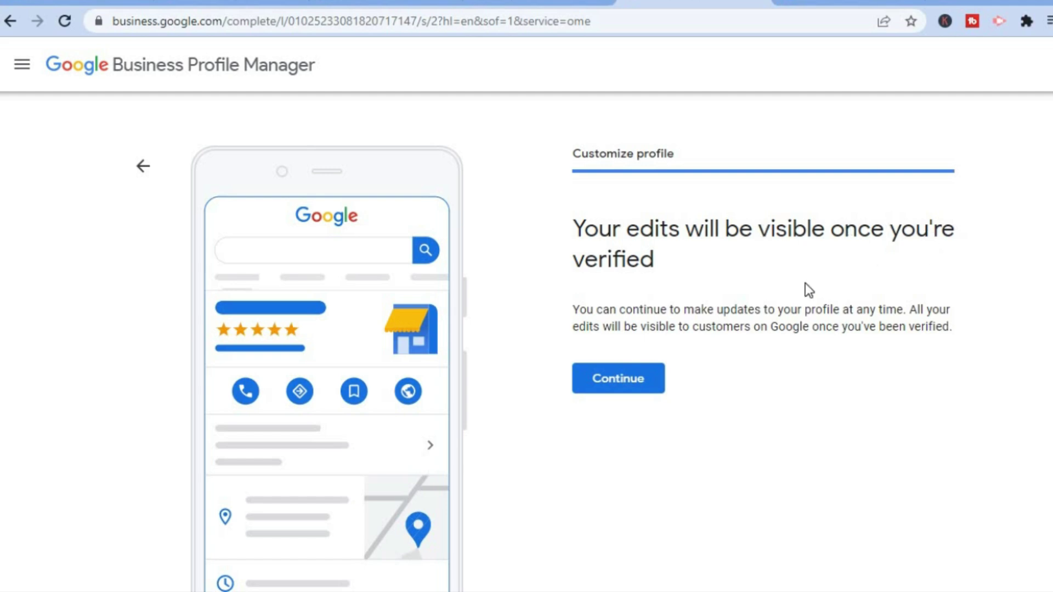
{"action": "left_click", "coordinate": [642, 372]}
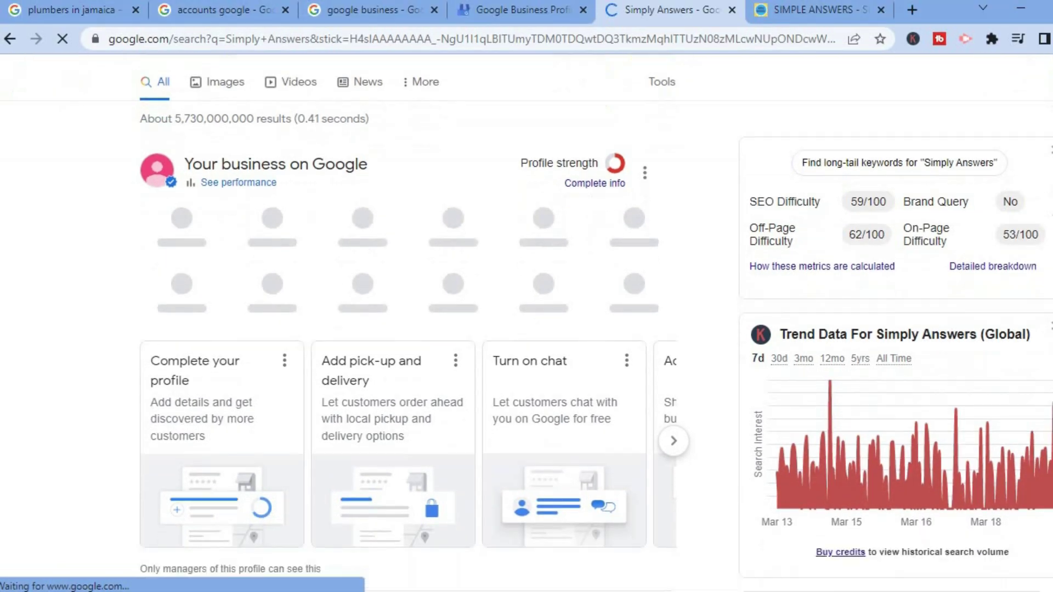
Open See performance under the Simply Answers 'Your business on Google' panel
{"action": "scroll", "coordinate": [384, 329], "scroll_direction": "down", "scroll_amount": 8}
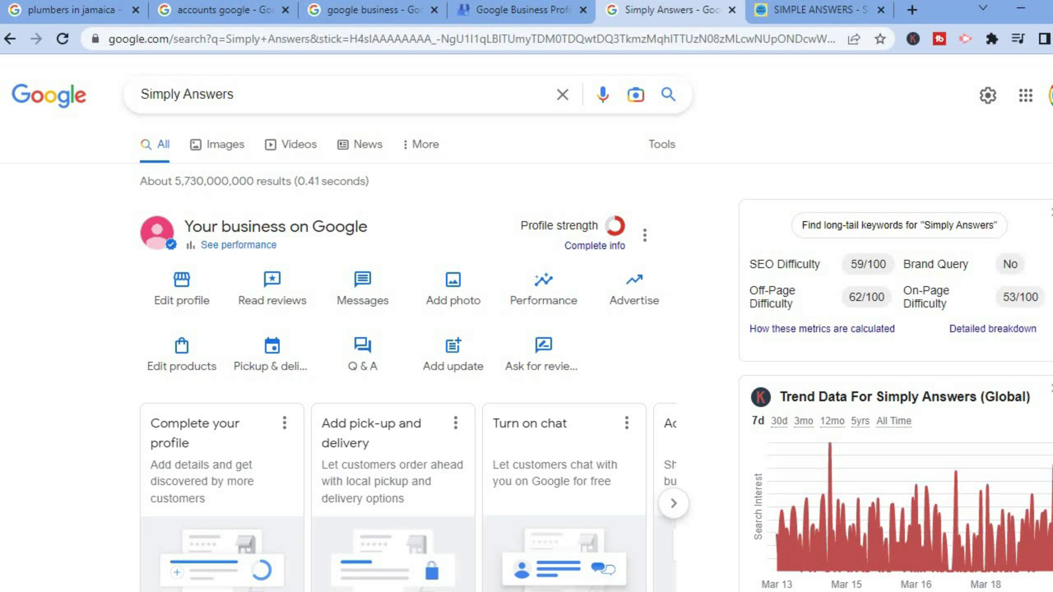
{"action": "scroll", "coordinate": [677, 220], "scroll_direction": "down", "scroll_amount": 10}
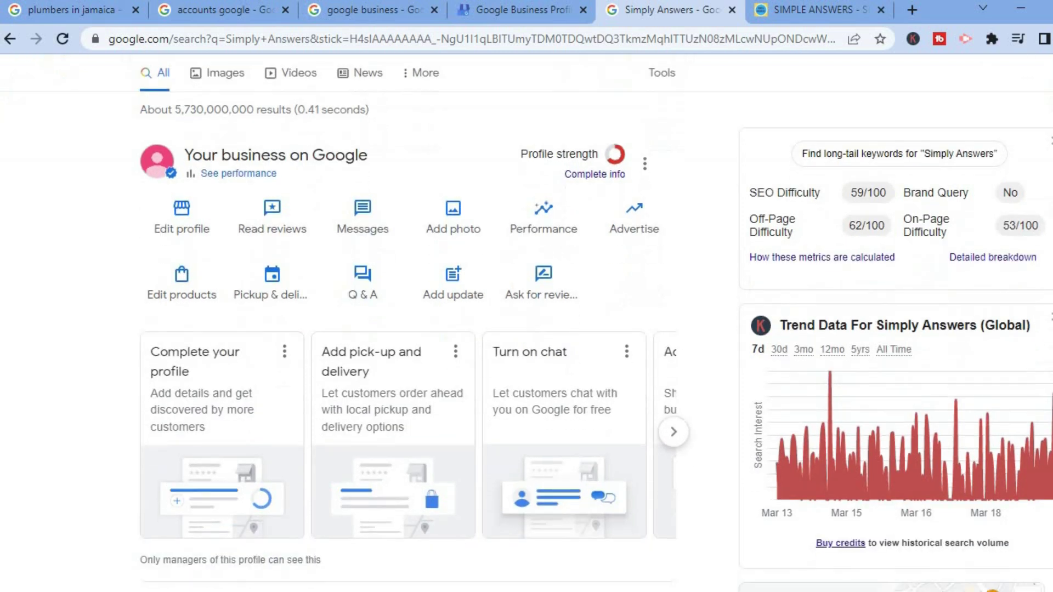
{"action": "scroll", "coordinate": [677, 219], "scroll_direction": "up", "scroll_amount": 10}
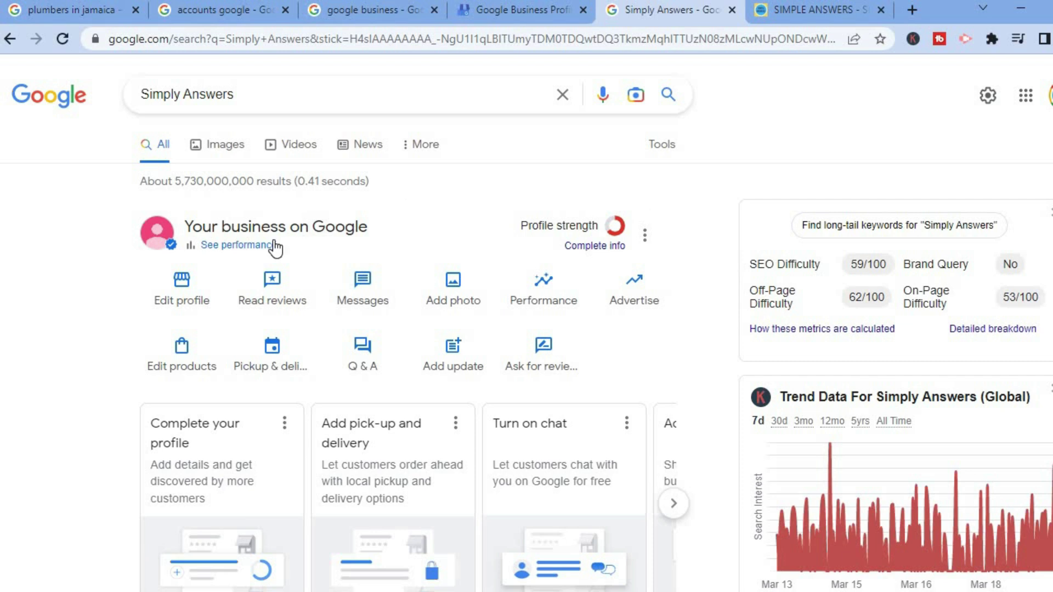
{"action": "left_click", "coordinate": [256, 243]}
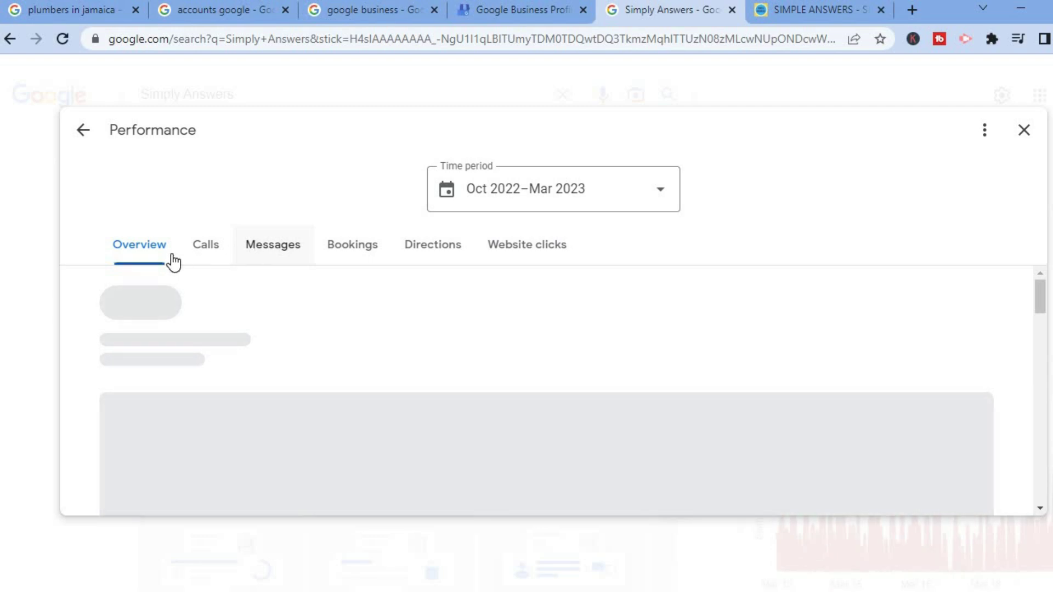
Step through the Calls, Messages, Bookings, Directions and Website clicks statistics, ending on 0 website clicks for Oct 2022–Mar 2023
{"action": "left_click", "coordinate": [204, 252]}
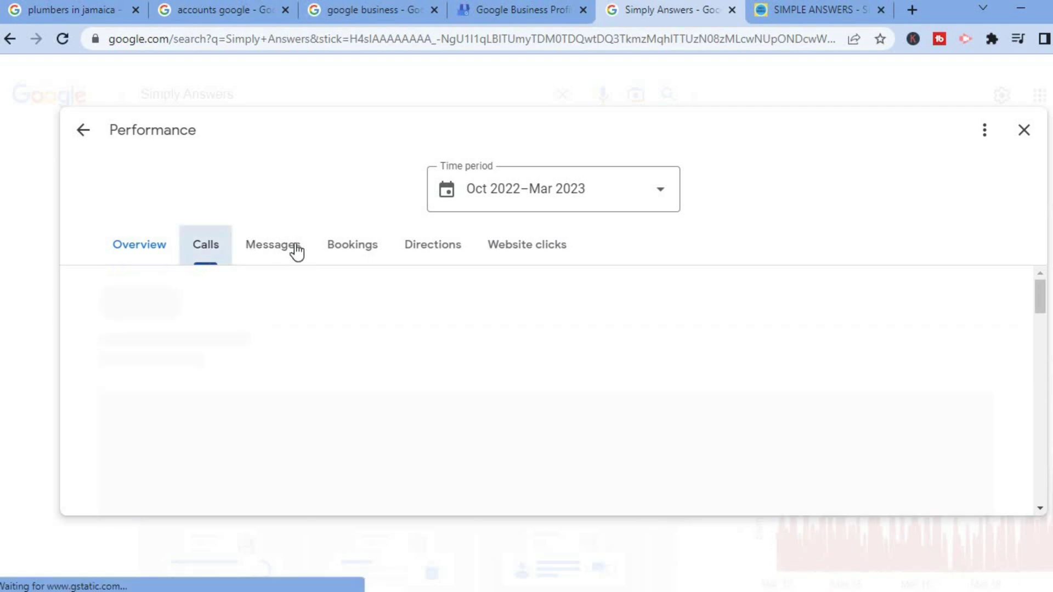
{"action": "left_click", "coordinate": [293, 250]}
{"action": "left_click", "coordinate": [358, 252]}
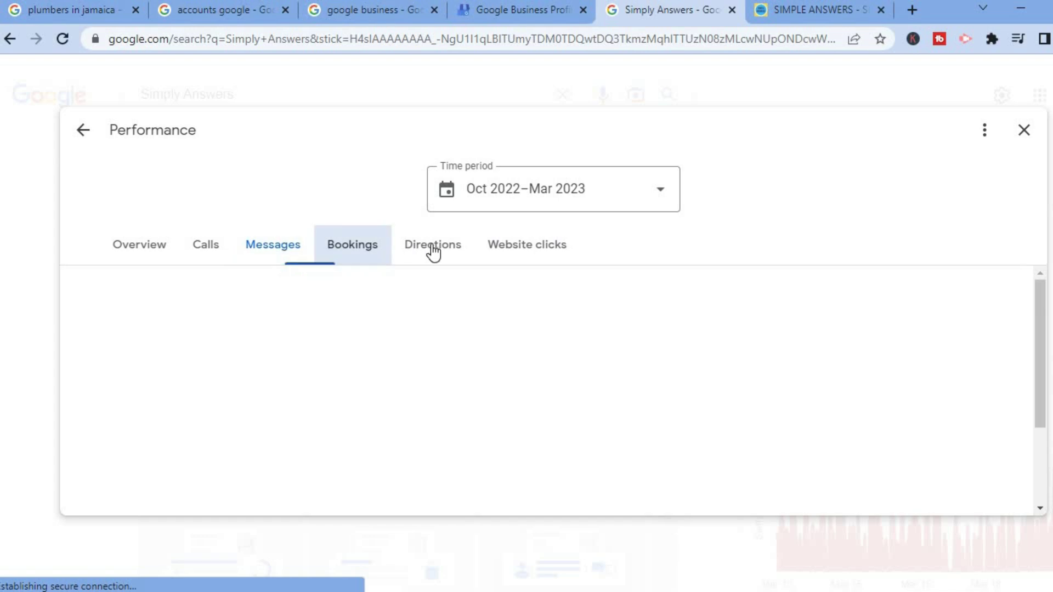
{"action": "left_click", "coordinate": [437, 251]}
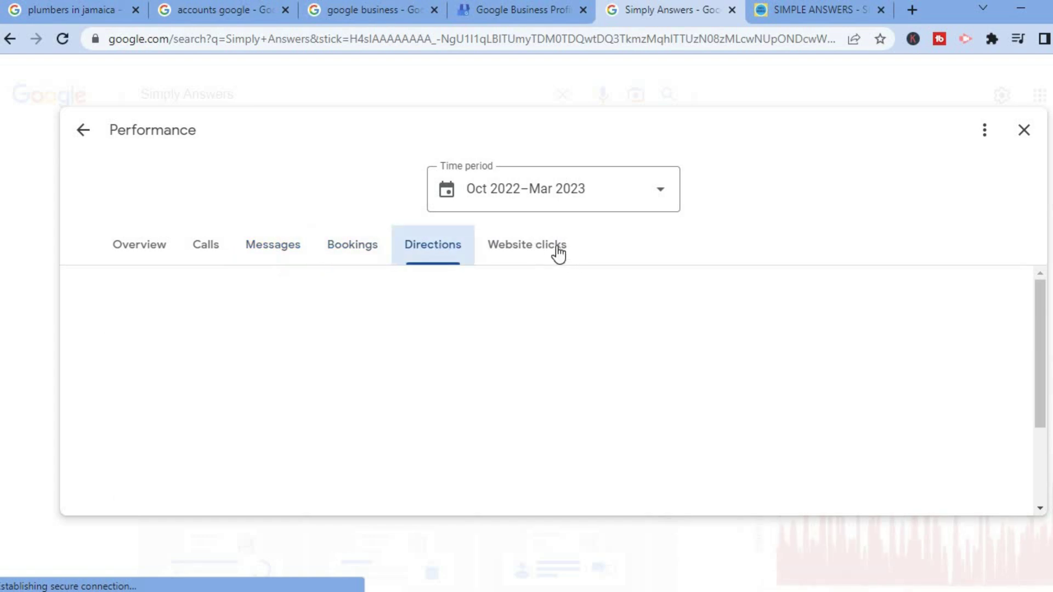
{"action": "left_click", "coordinate": [529, 248]}
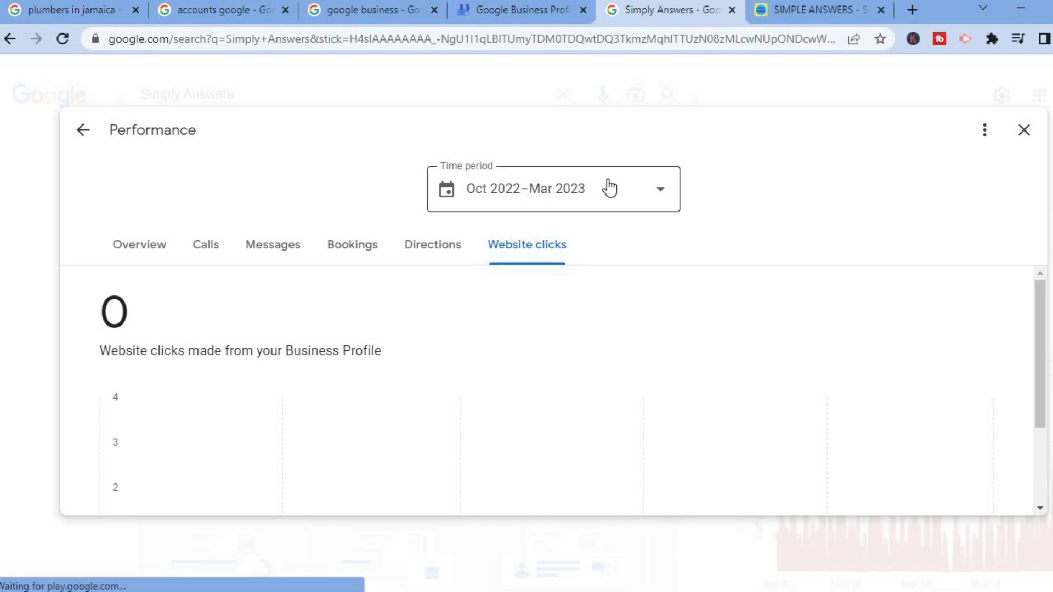
Glance at the Performance panel's extra options, then exit the panel back to the search results
{"action": "left_click", "coordinate": [985, 133]}
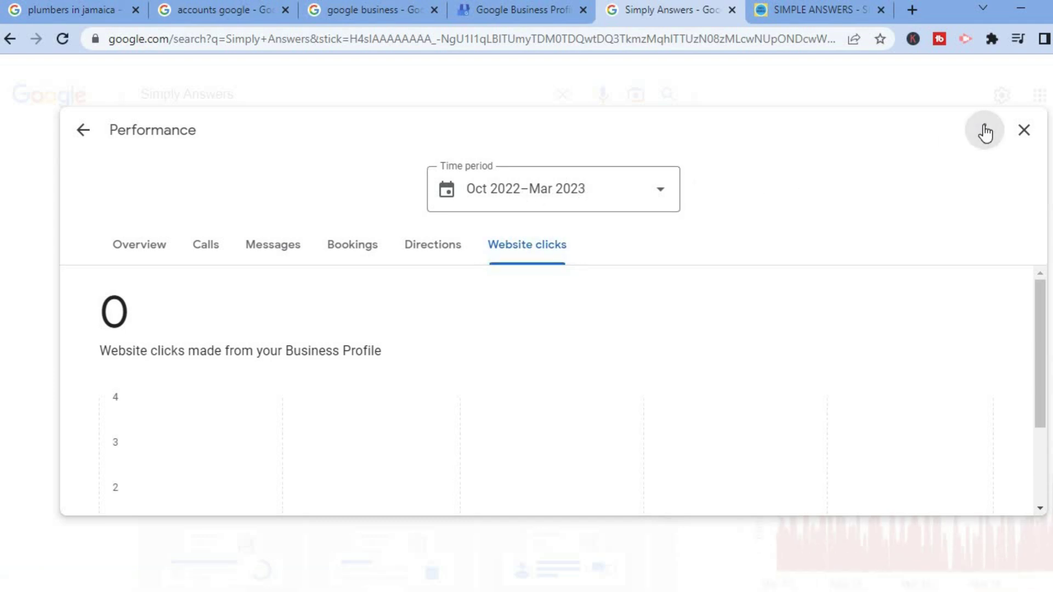
{"action": "left_click", "coordinate": [883, 186]}
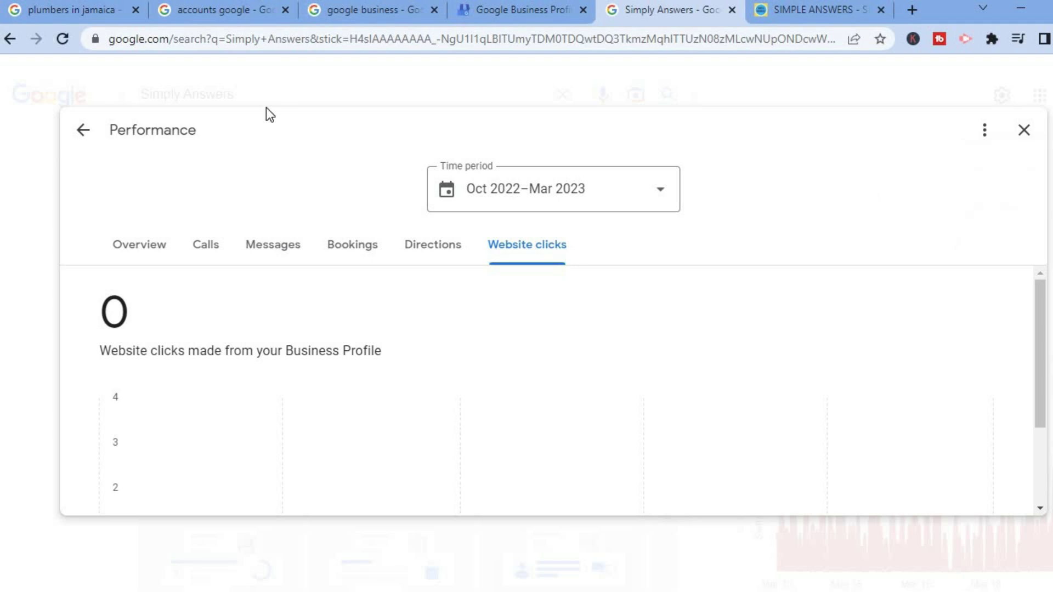
{"action": "left_click", "coordinate": [78, 130]}
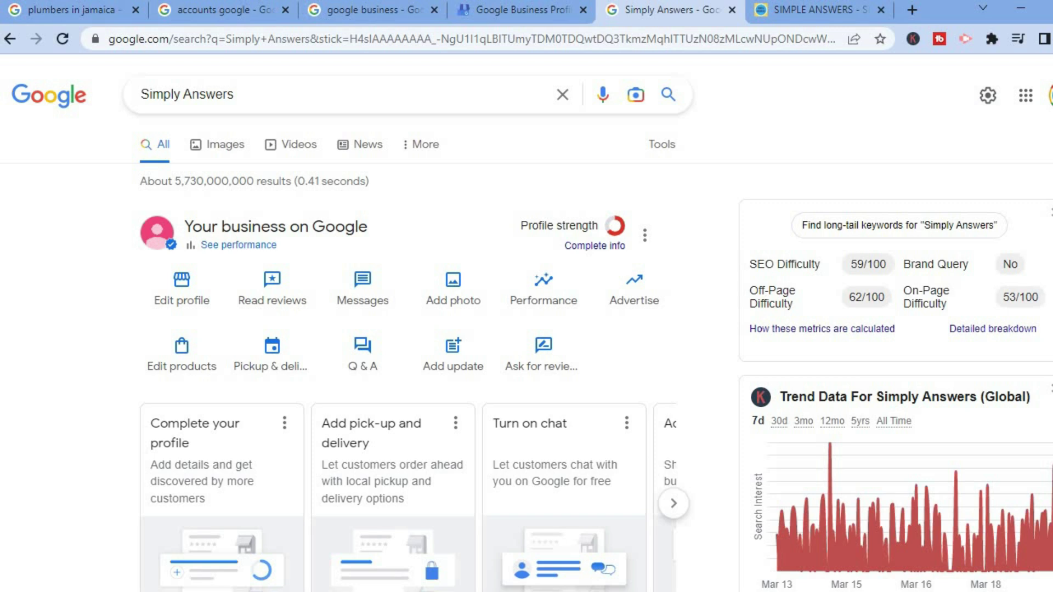
{"action": "scroll", "coordinate": [405, 329], "scroll_direction": "down", "scroll_amount": 5}
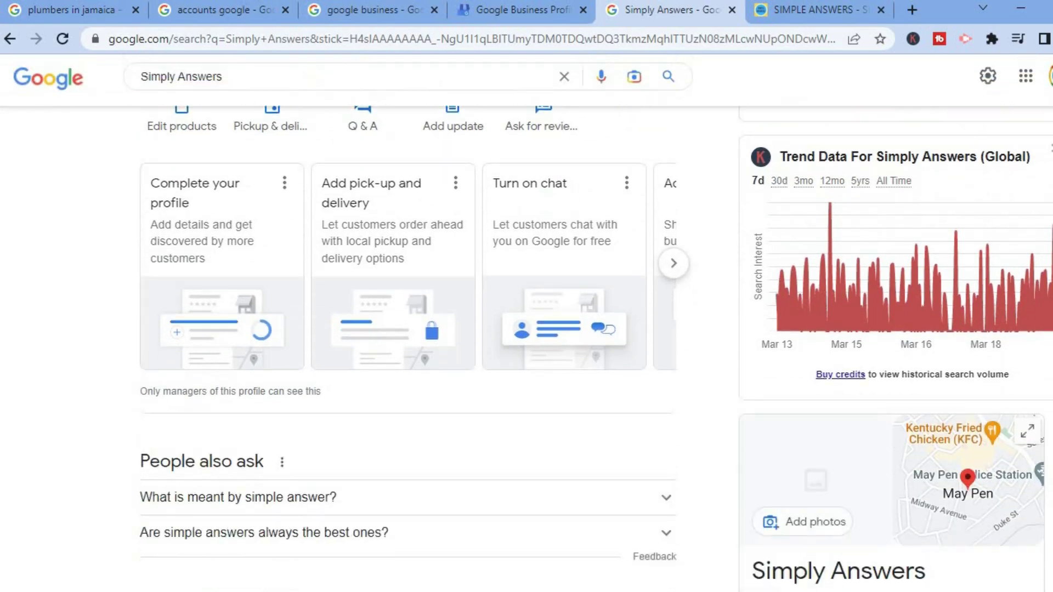